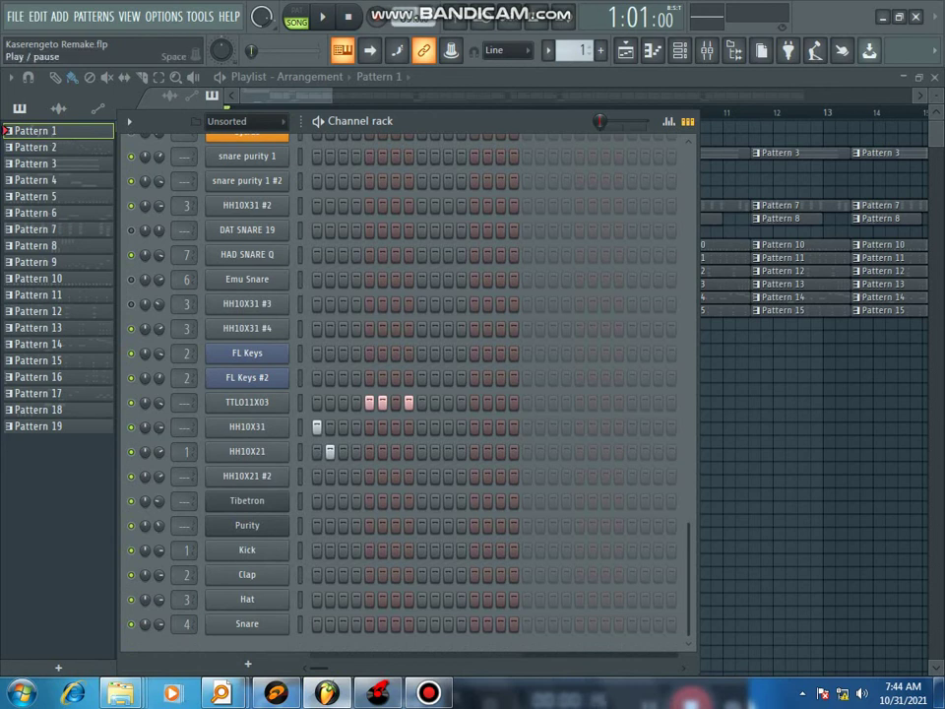
- Switch playback from song mode to pattern mode and audition Pattern 1
key(space)
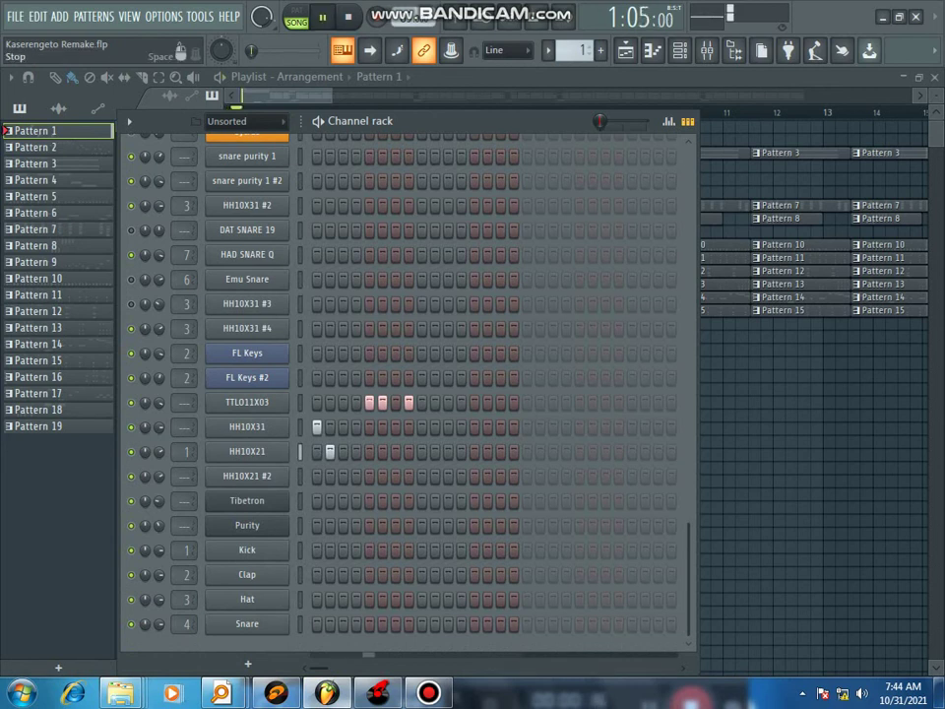
key(space)
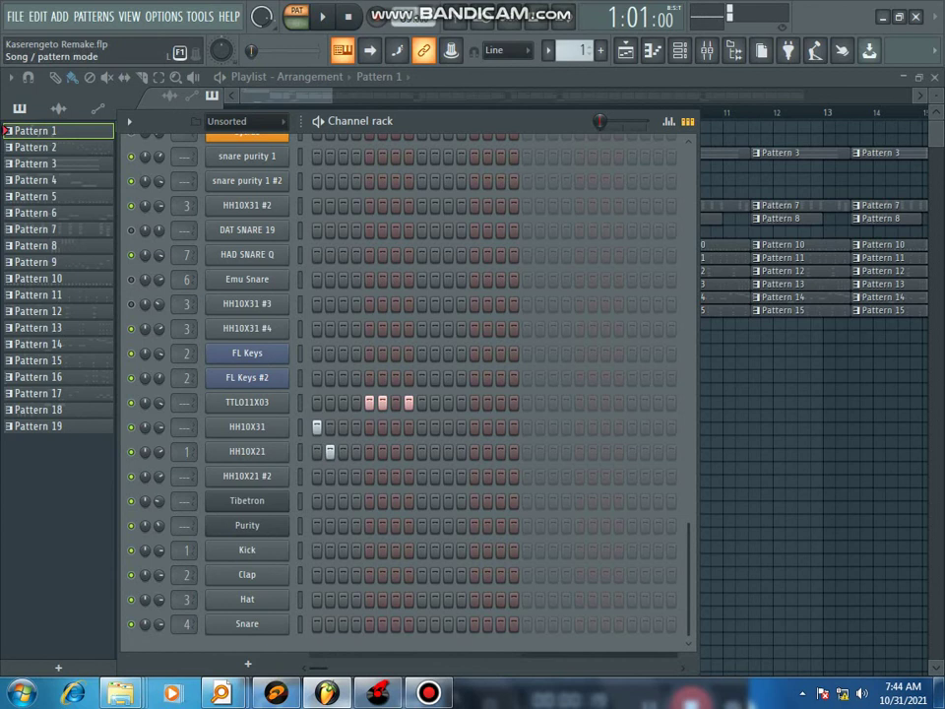
key(space)
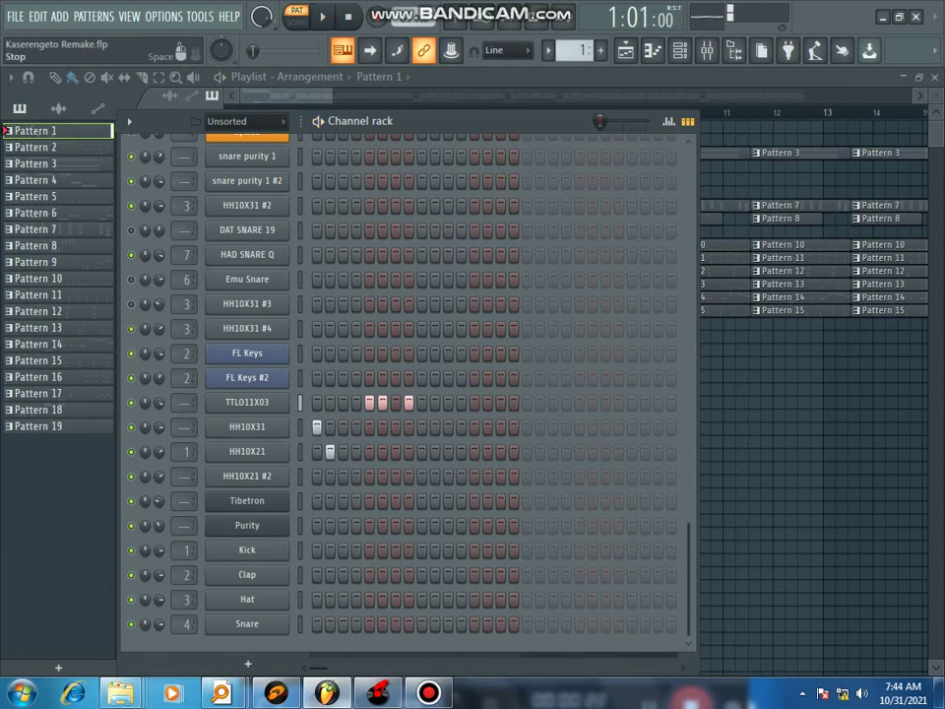
- Inspect the sampler settings of the TTLO11X03, HH10X31 and HH10X21 channels used in Pattern 1
click(248, 402)
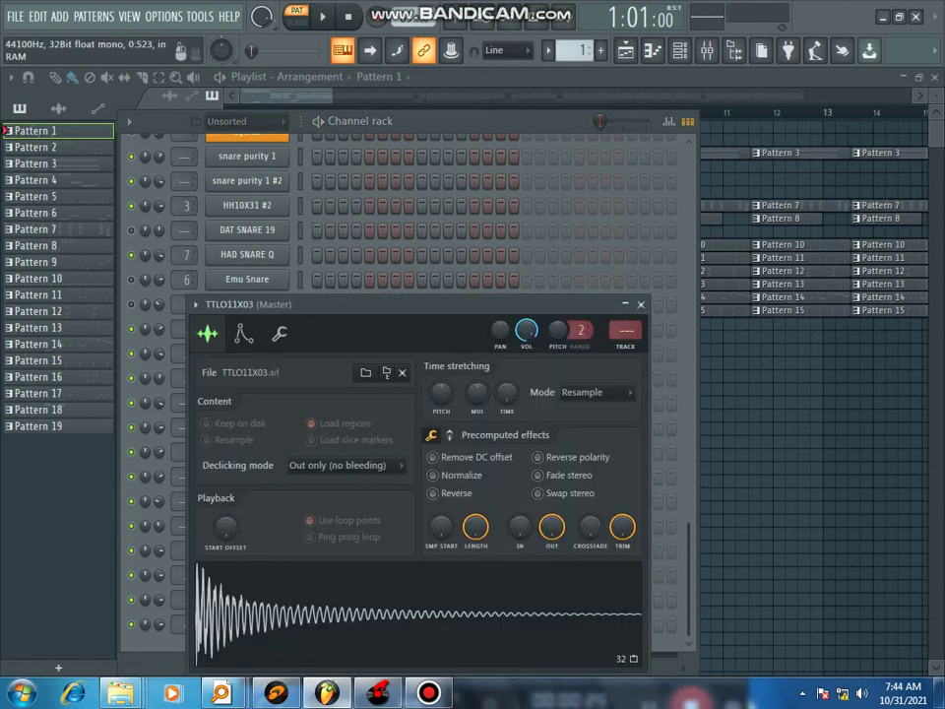
click(641, 304)
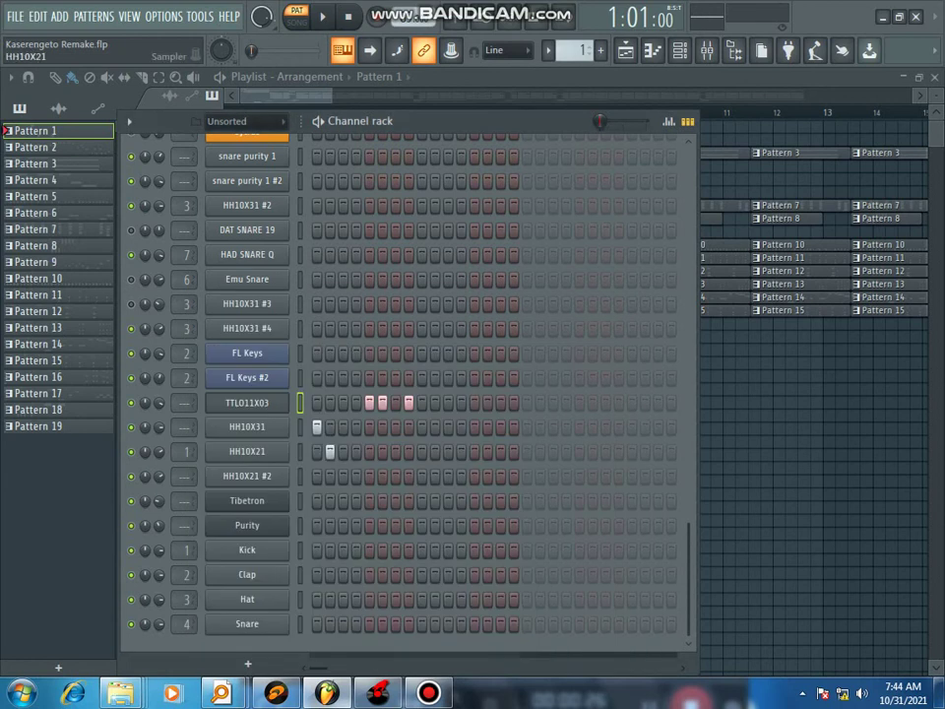
click(248, 426)
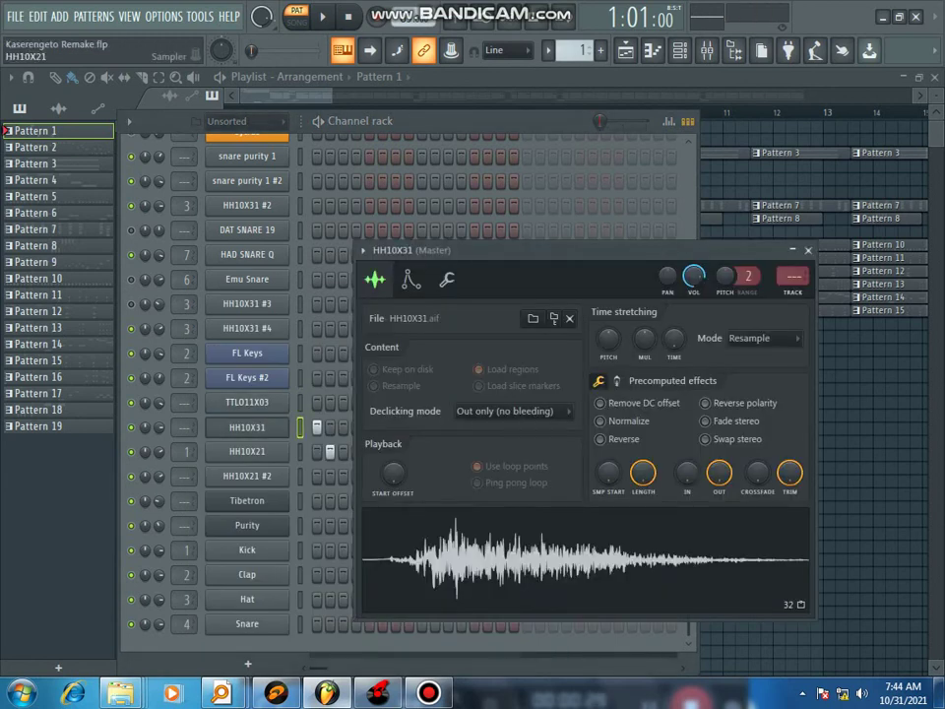
click(247, 451)
click(424, 122)
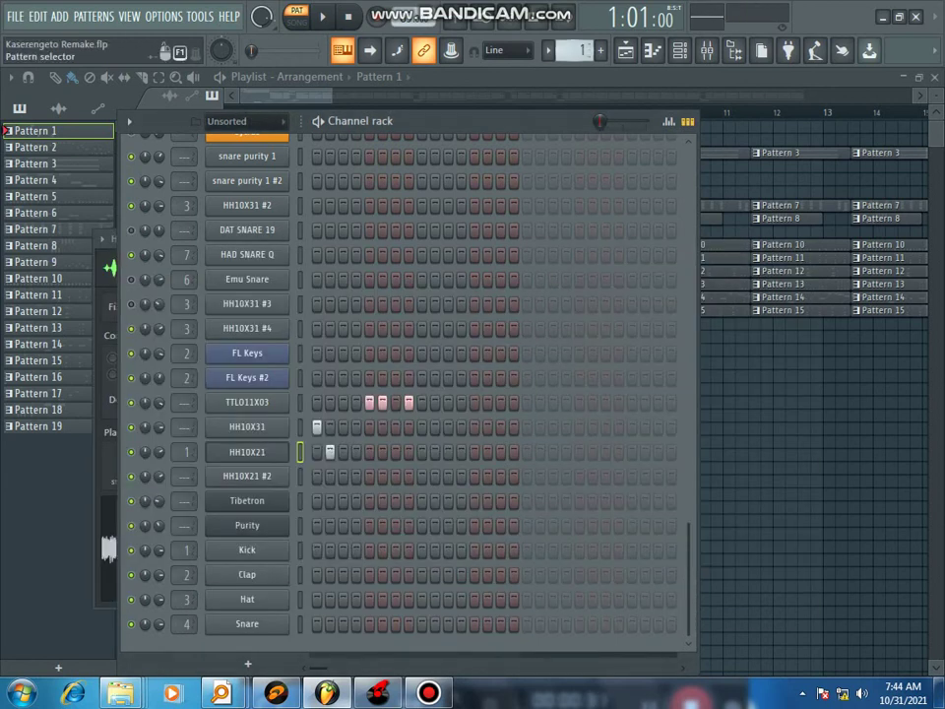
- Show Pattern 2's full FL Keys melody in the piano roll and play it through
click(6, 147)
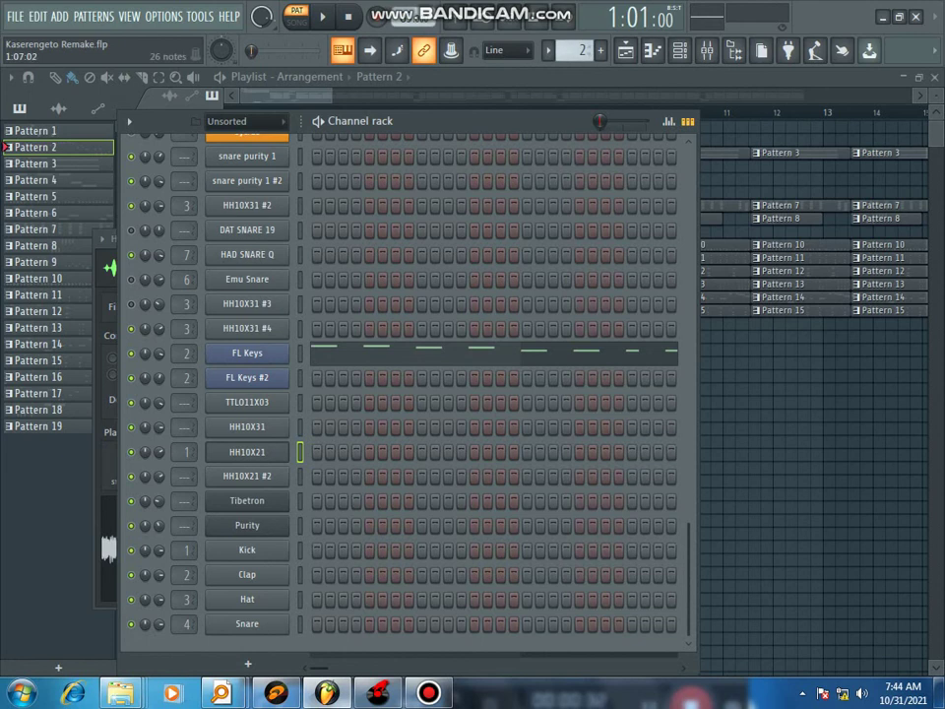
click(393, 353)
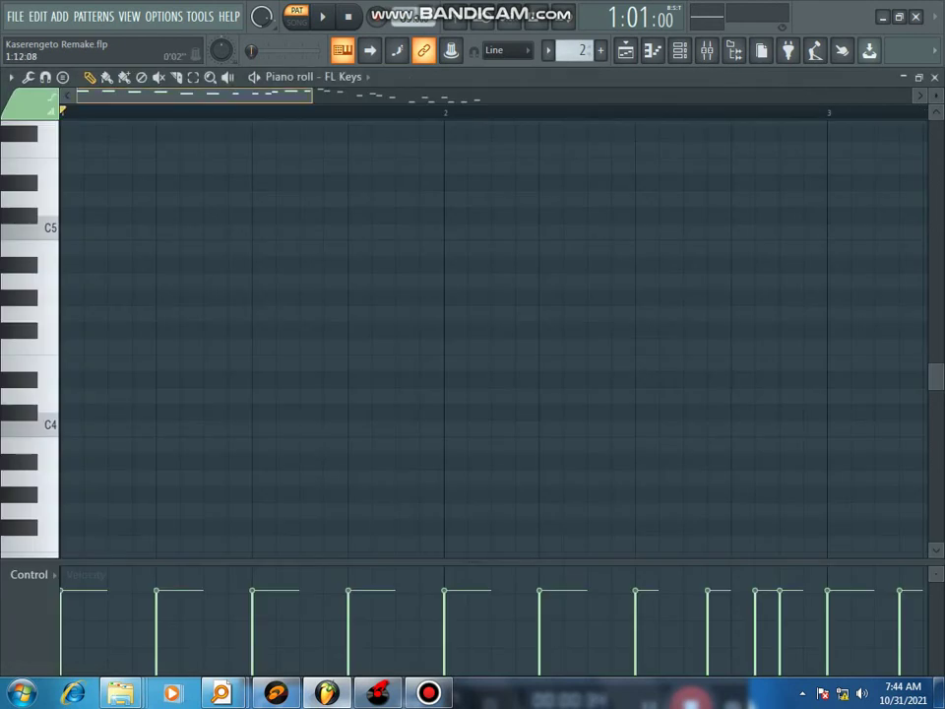
drag(312, 96, 507, 95)
scroll(858, 247, up, 13)
scroll(857, 247, down, 4)
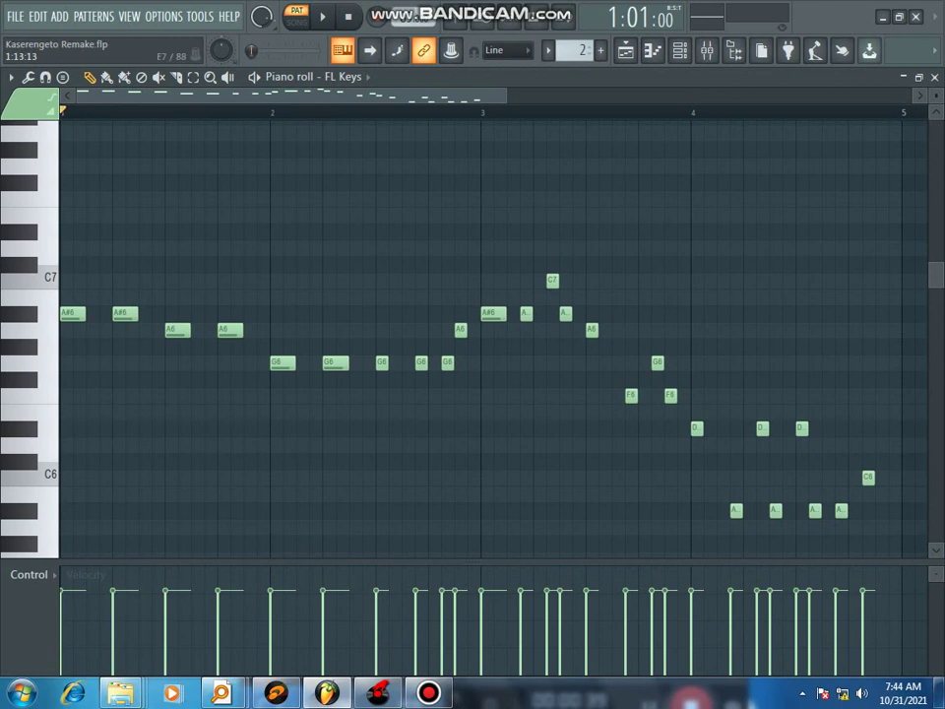
key(space)
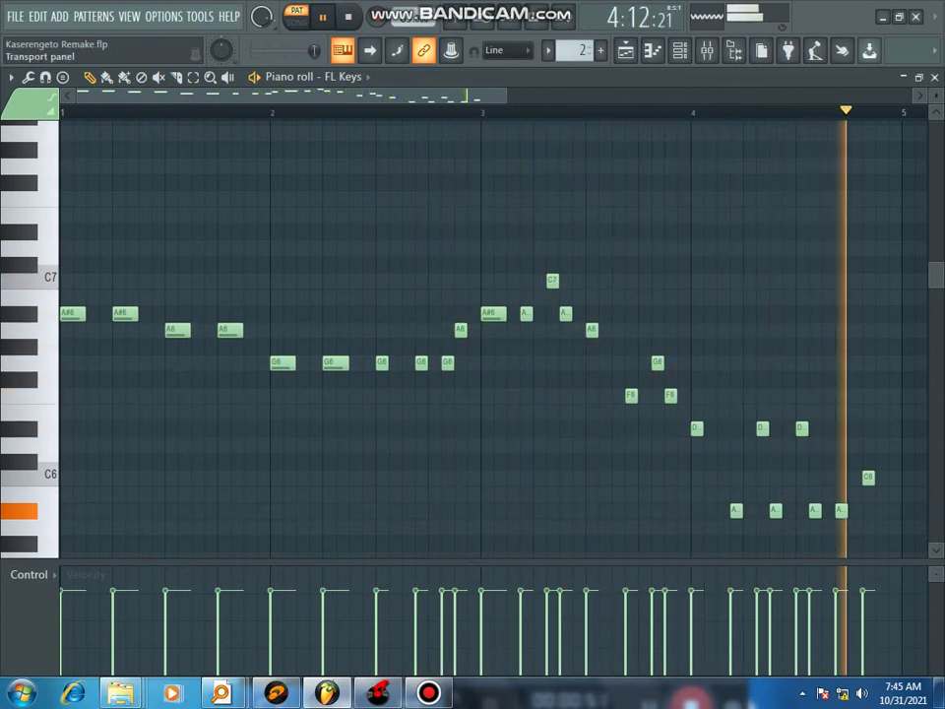
key(space)
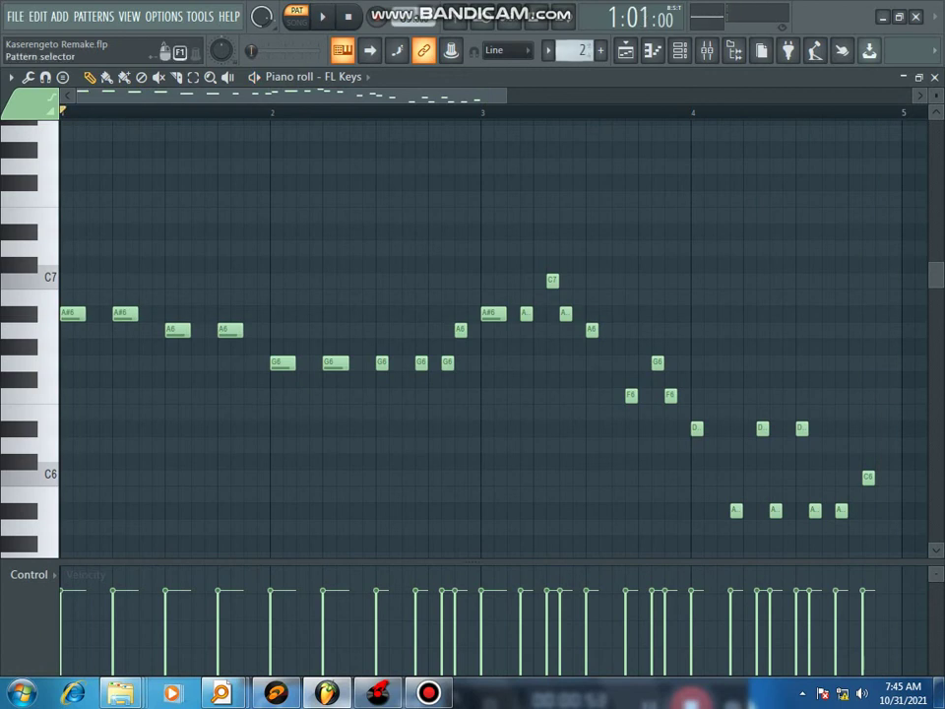
- Select Pattern 3 and play its Purity chords while viewing their notes in the piano roll
scroll(576, 50, down, 1)
click(680, 50)
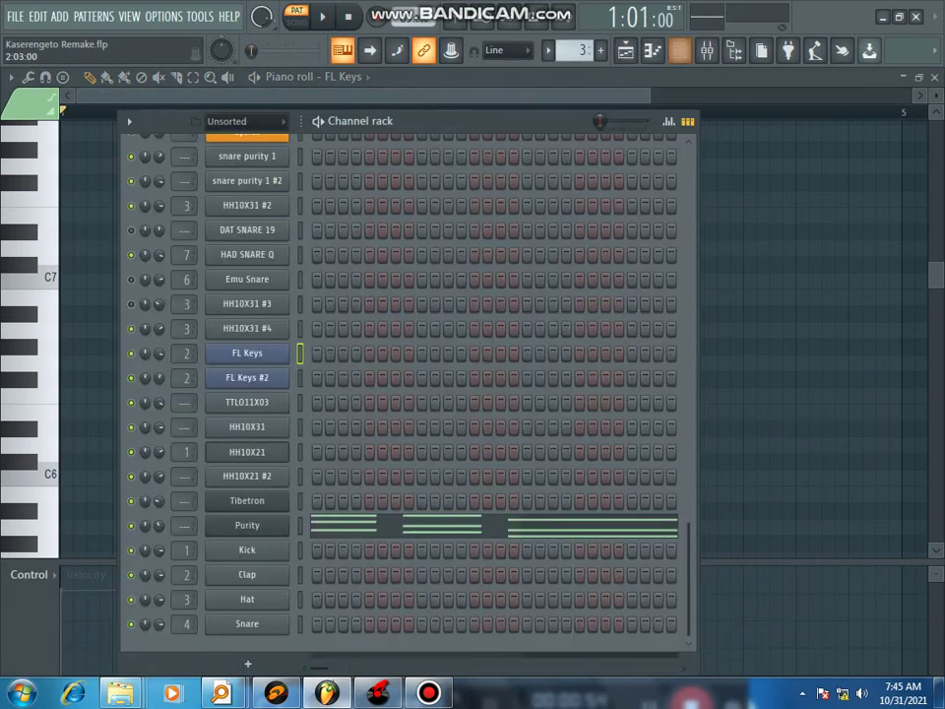
key(space)
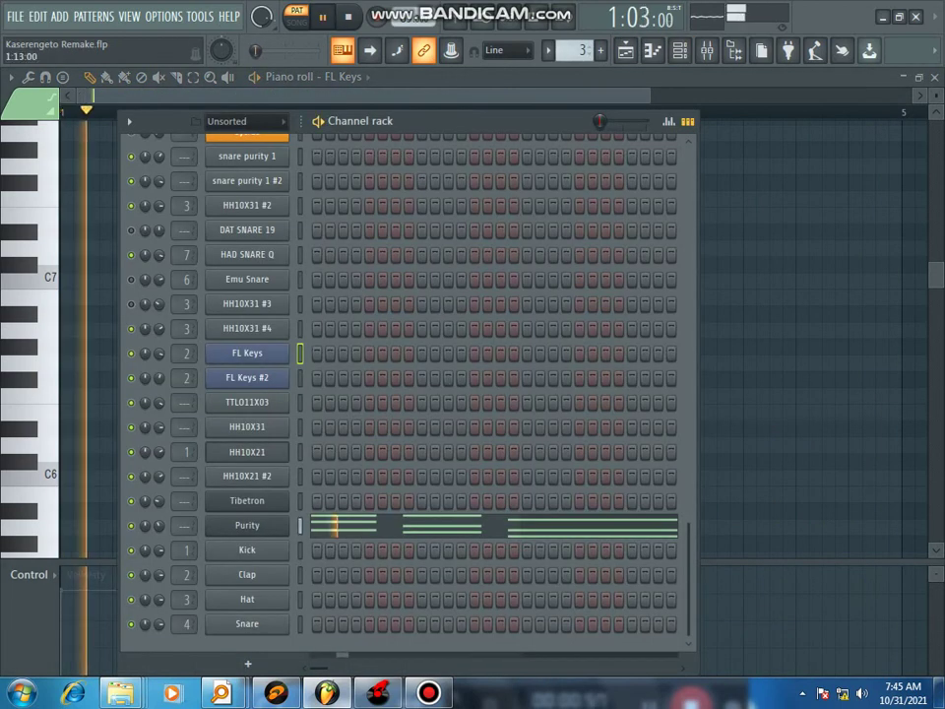
click(394, 526)
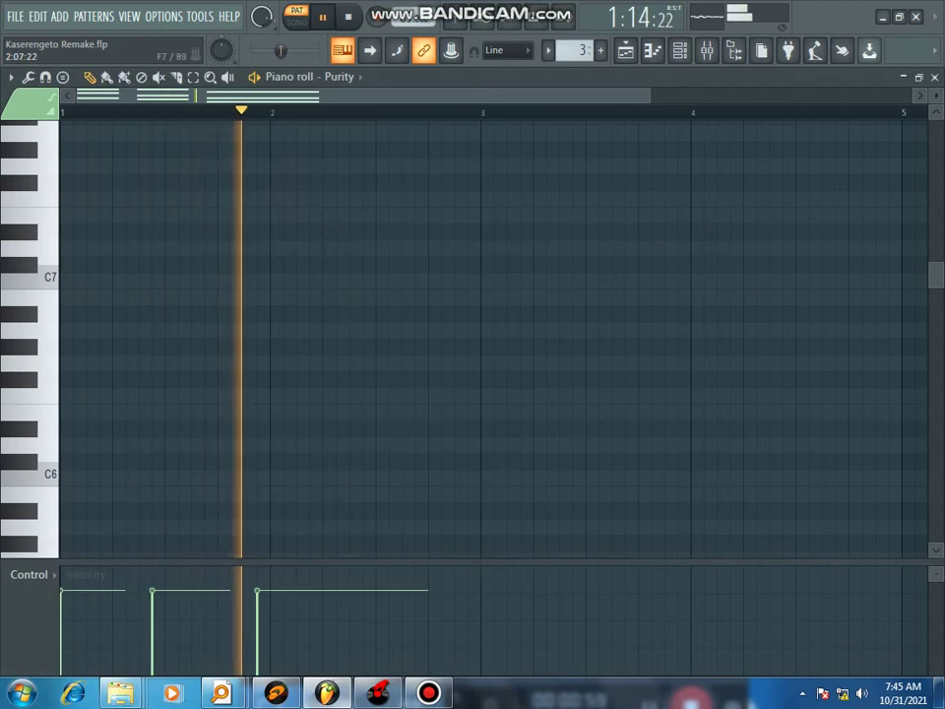
scroll(363, 204, up, 5)
scroll(363, 204, down, 5)
scroll(492, 335, down, 4)
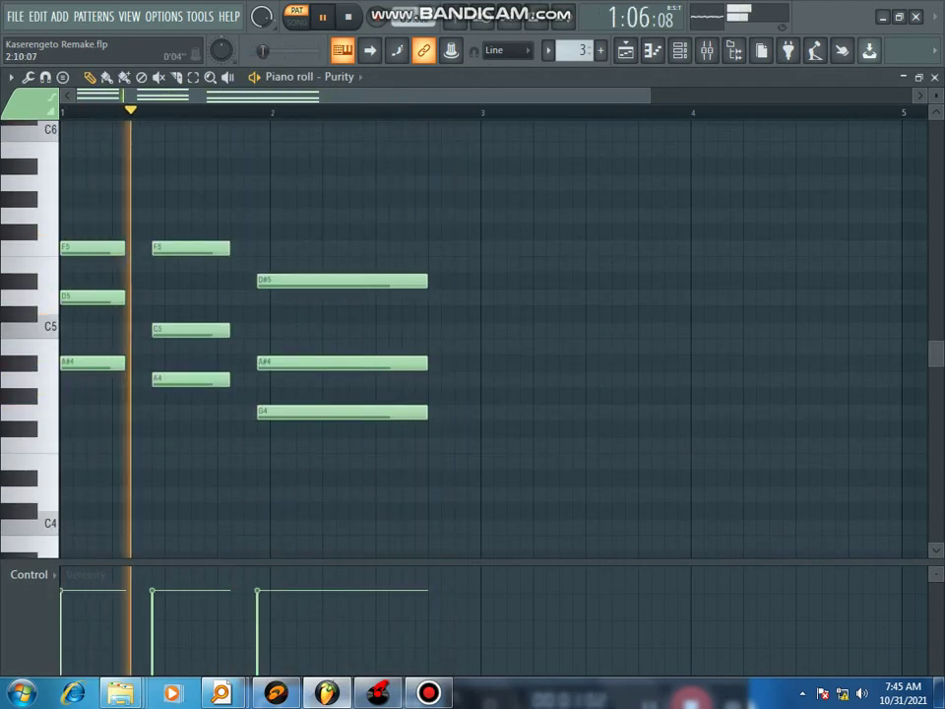
click(347, 16)
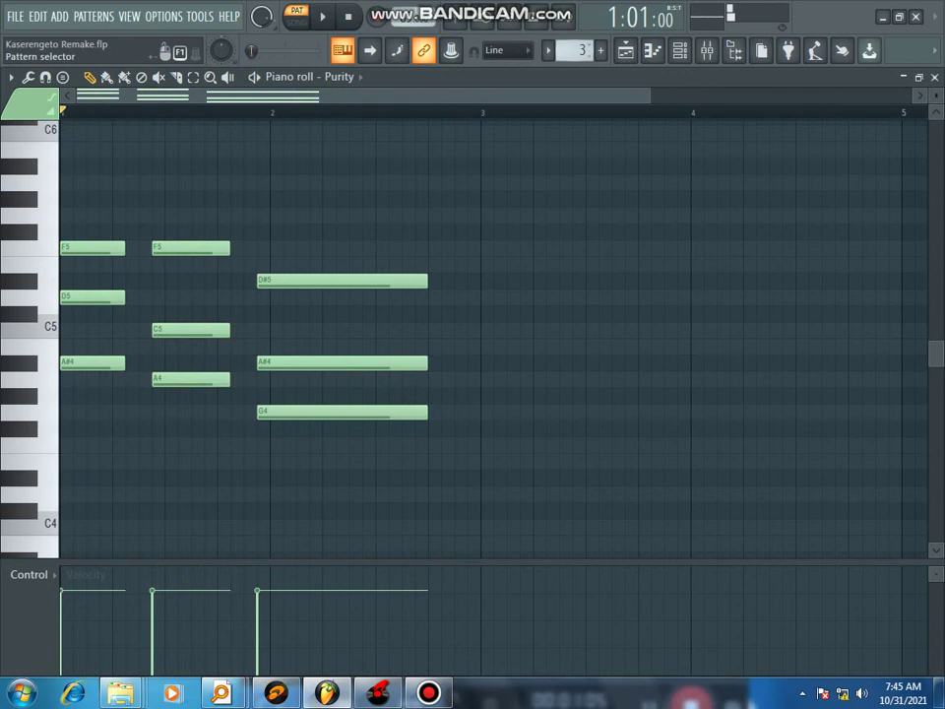
- Select Pattern 4 and play its FL Keys notes in the piano roll
scroll(576, 50, up, 1)
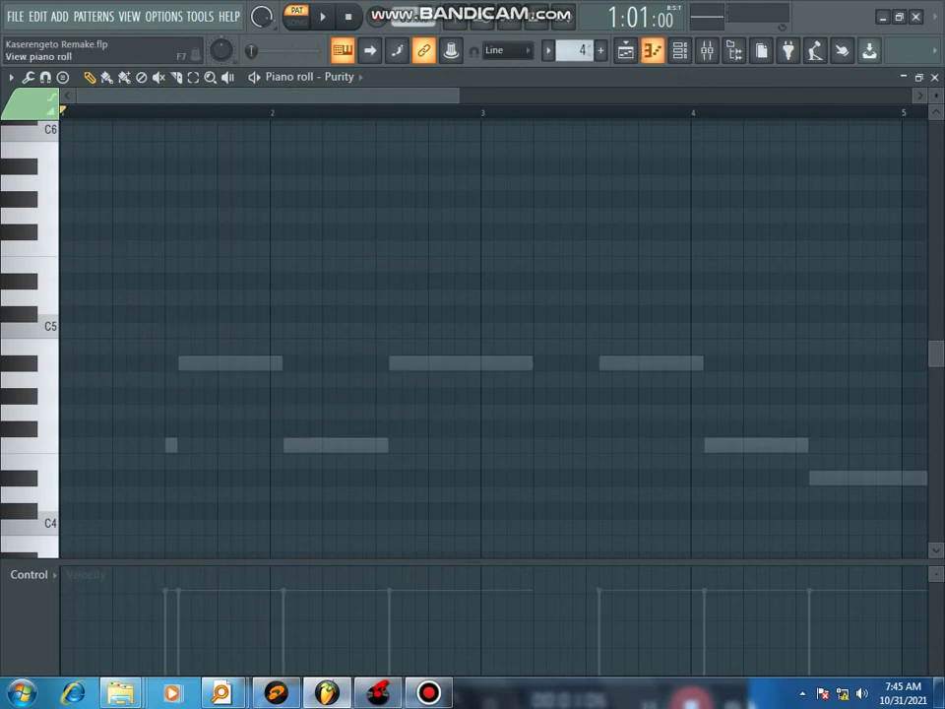
key(F6)
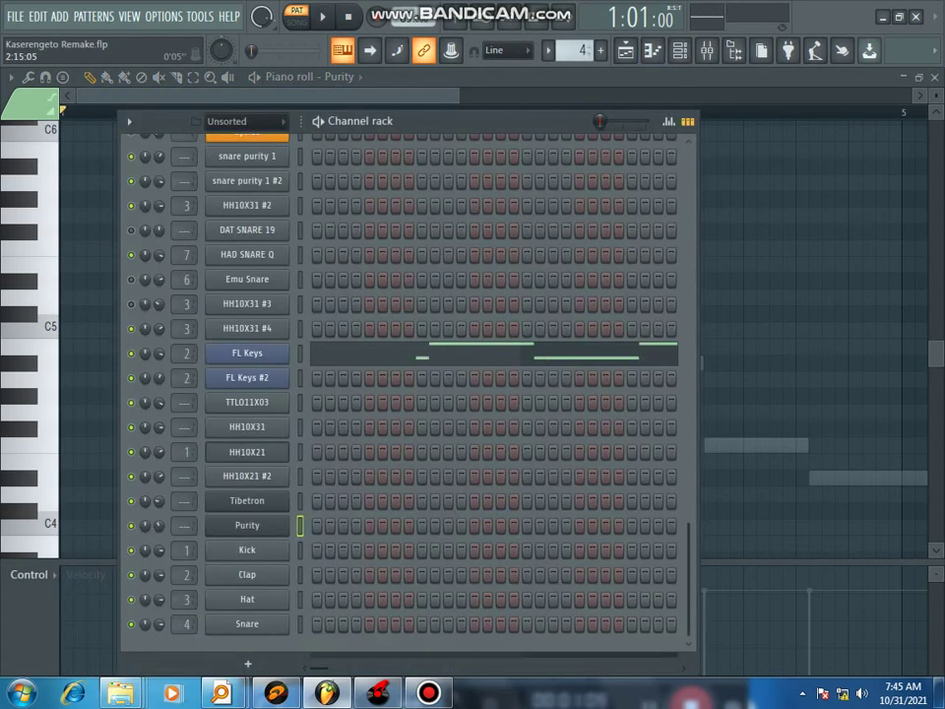
click(409, 353)
click(322, 16)
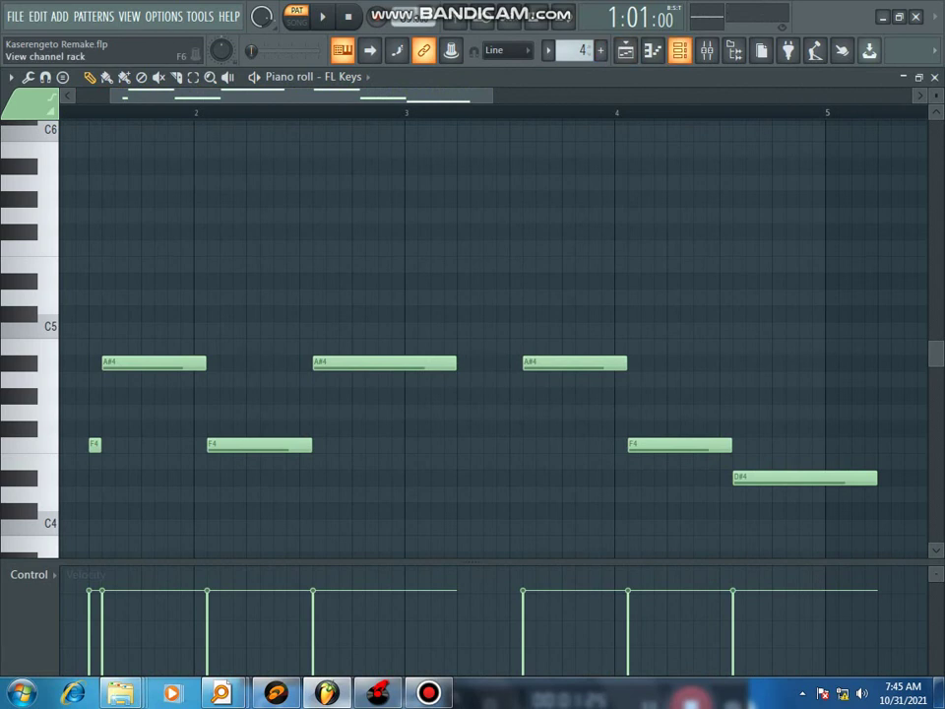
- Play Pattern 5 and examine the step velocities of its HH10X31 #2 hi-hat in the graph editor
click(680, 51)
scroll(575, 50, up, 1)
scroll(403, 384, up, 5)
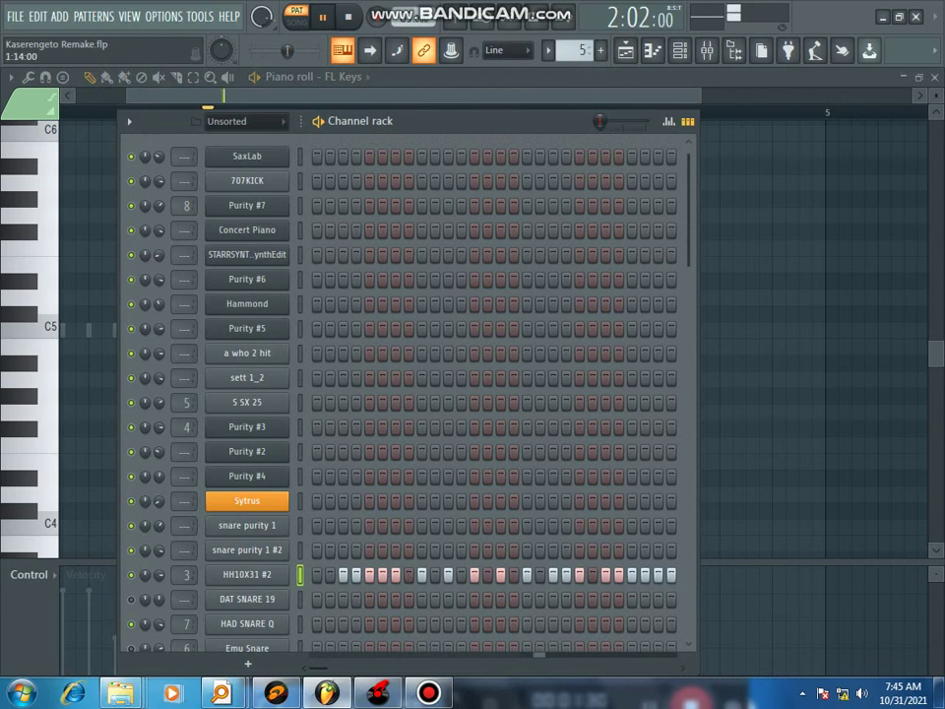
click(669, 121)
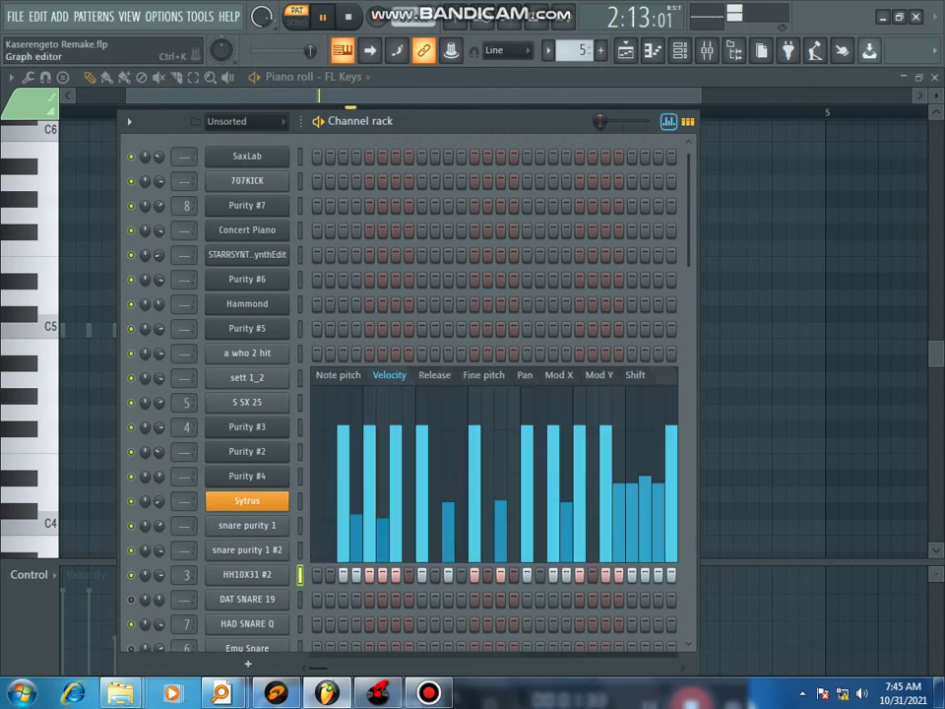
click(669, 121)
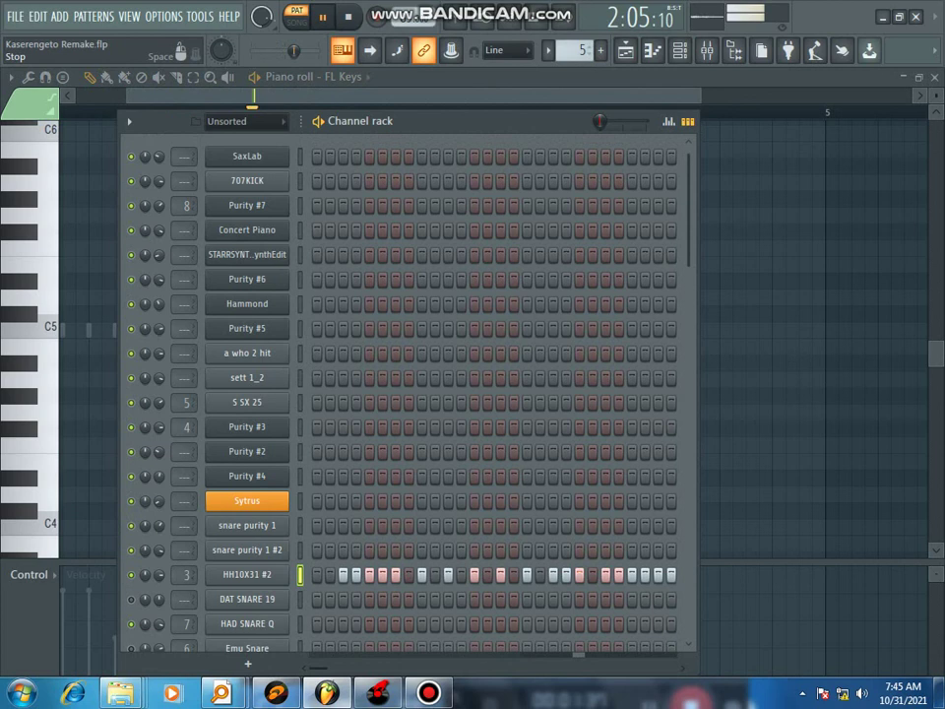
- Select Pattern 6 and play its Tibetron notes in the piano roll, viewed from bar 1
scroll(576, 50, up, 1)
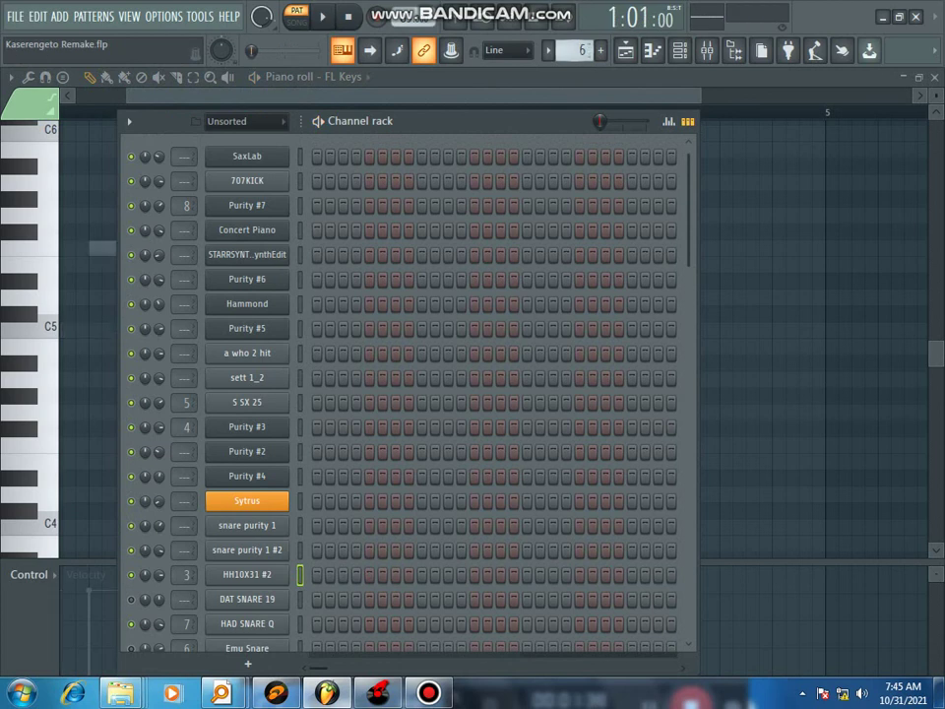
scroll(403, 394, down, 5)
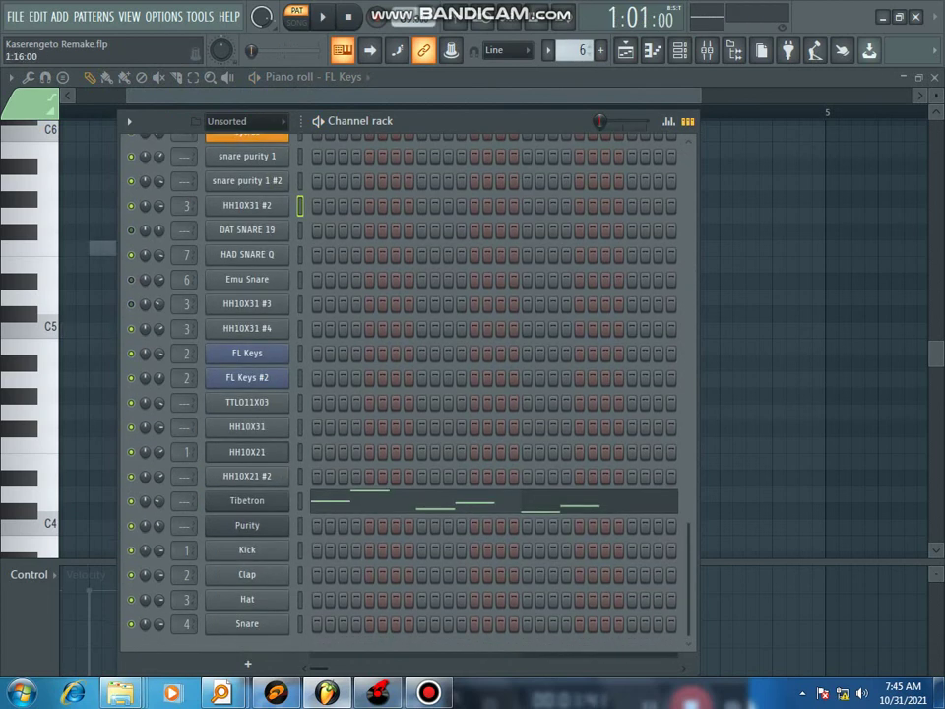
click(452, 495)
scroll(358, 343, up, 3)
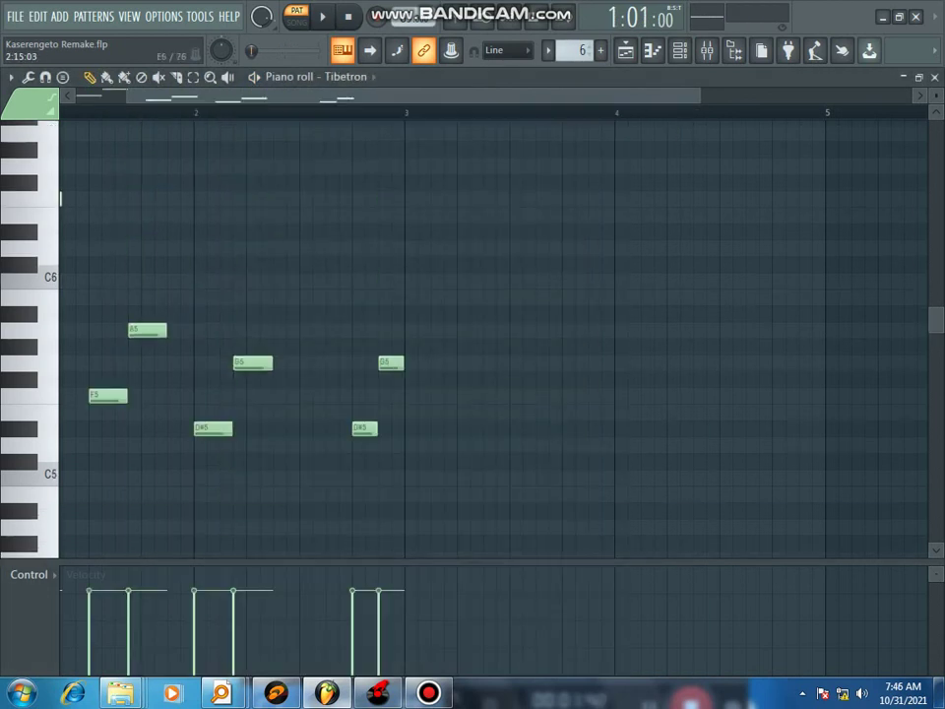
drag(184, 97, 131, 96)
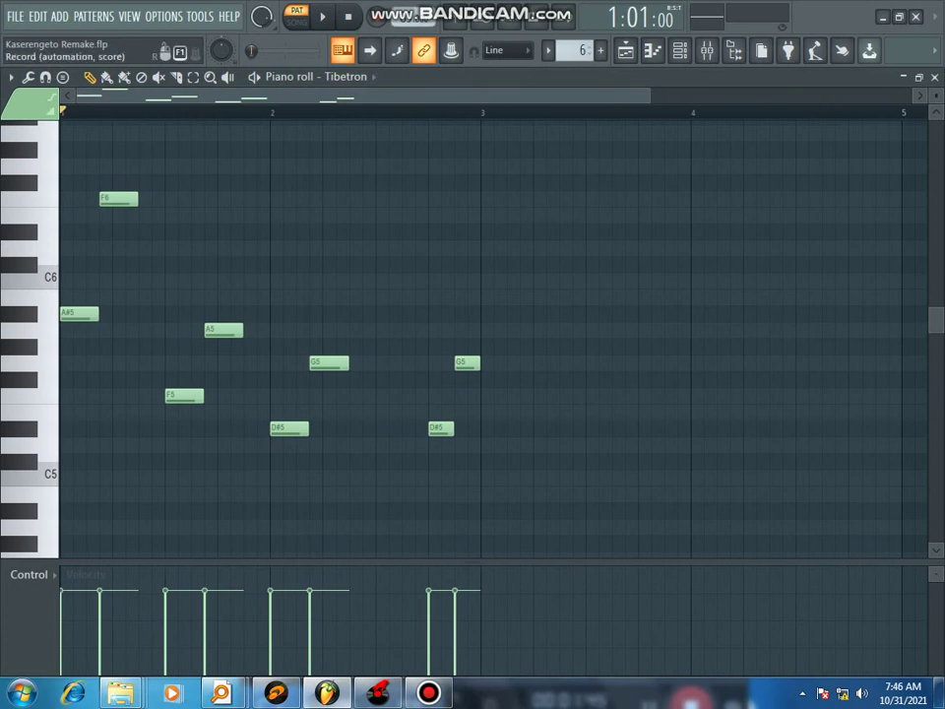
key(space)
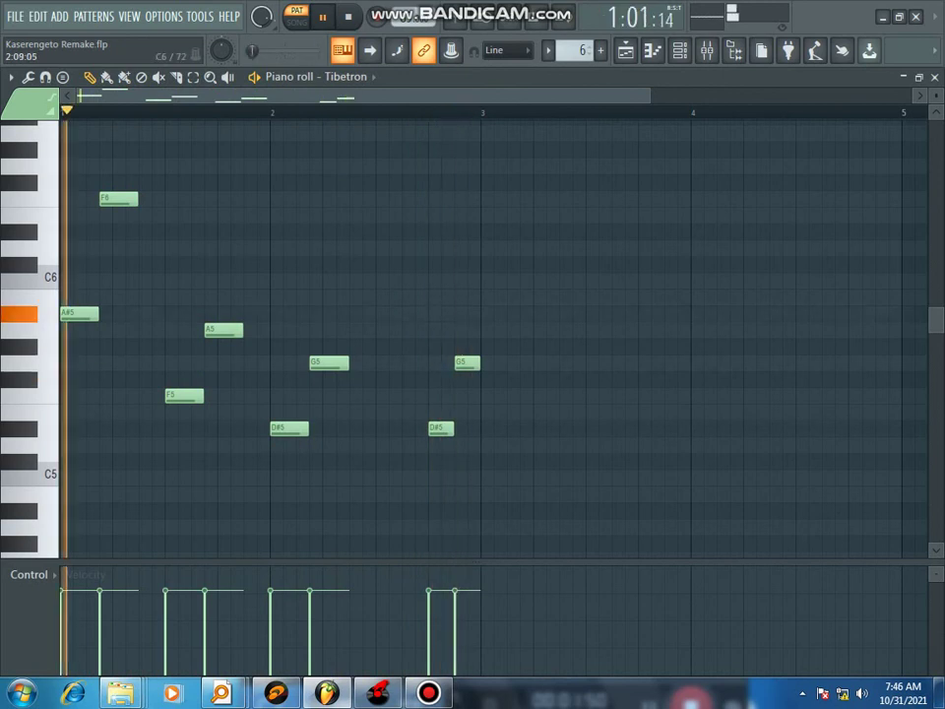
click(347, 17)
- Select Pattern 7 and play its Purity #2 chords while examining the notes in the piano roll
scroll(549, 51, down, 1)
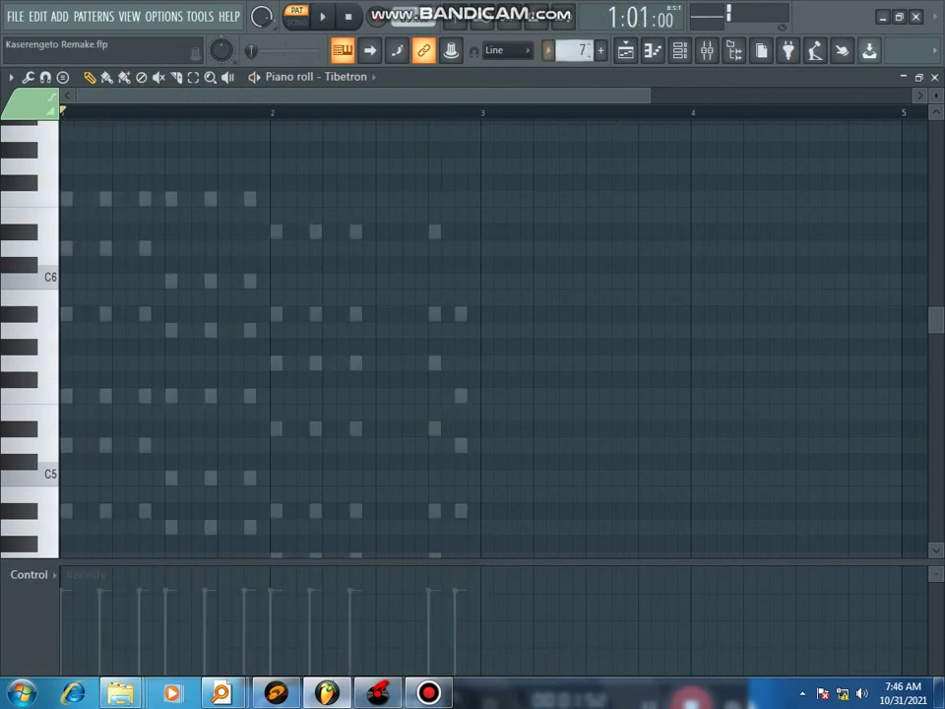
key(F6)
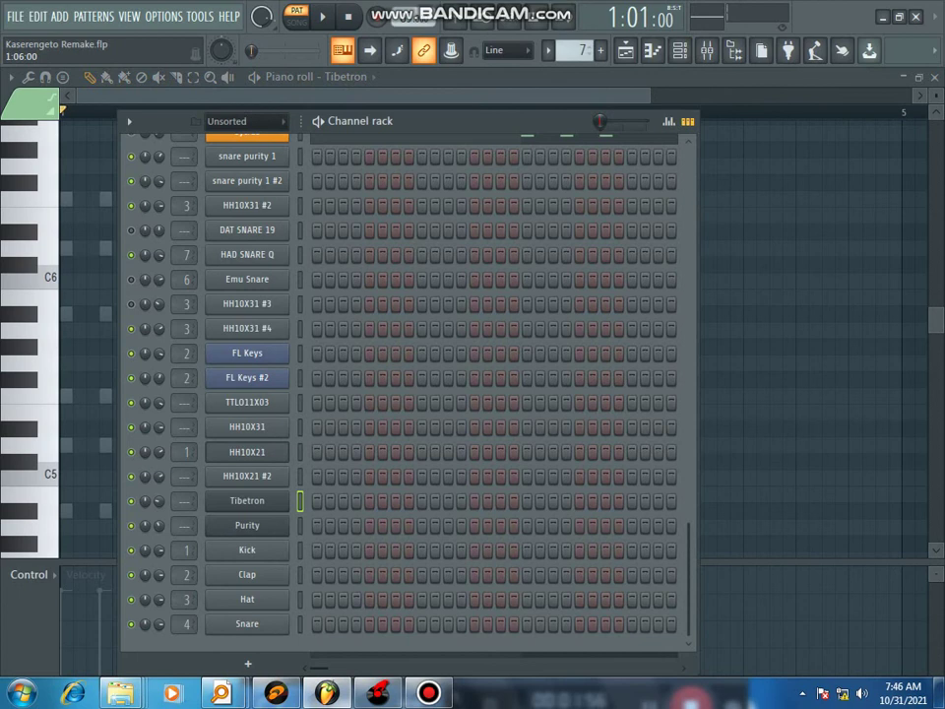
scroll(317, 231, up, 4)
click(399, 378)
key(space)
scroll(492, 335, down, 2)
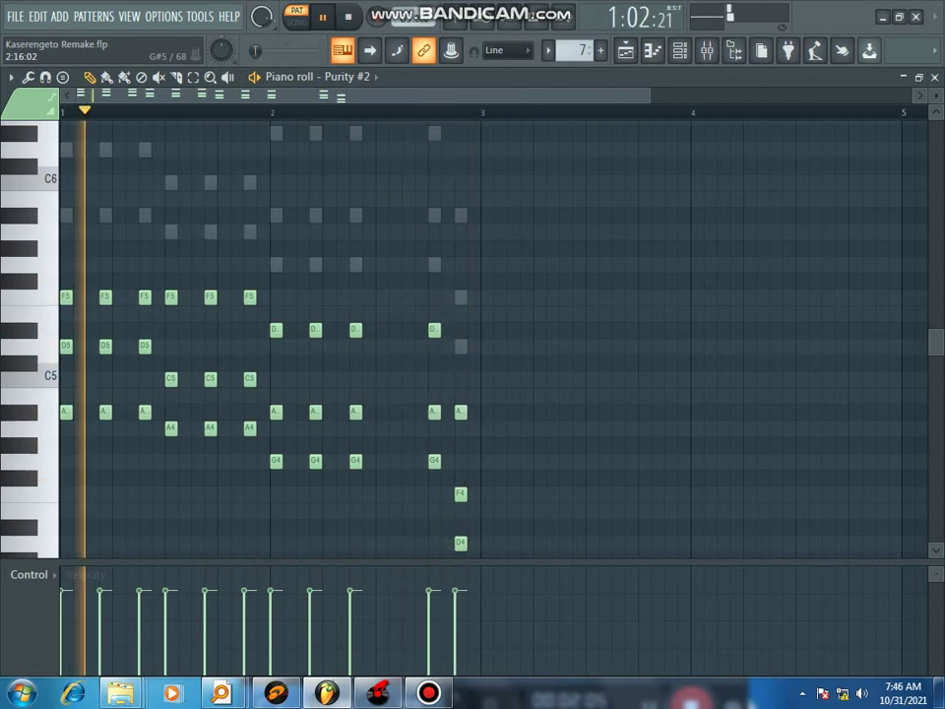
click(348, 16)
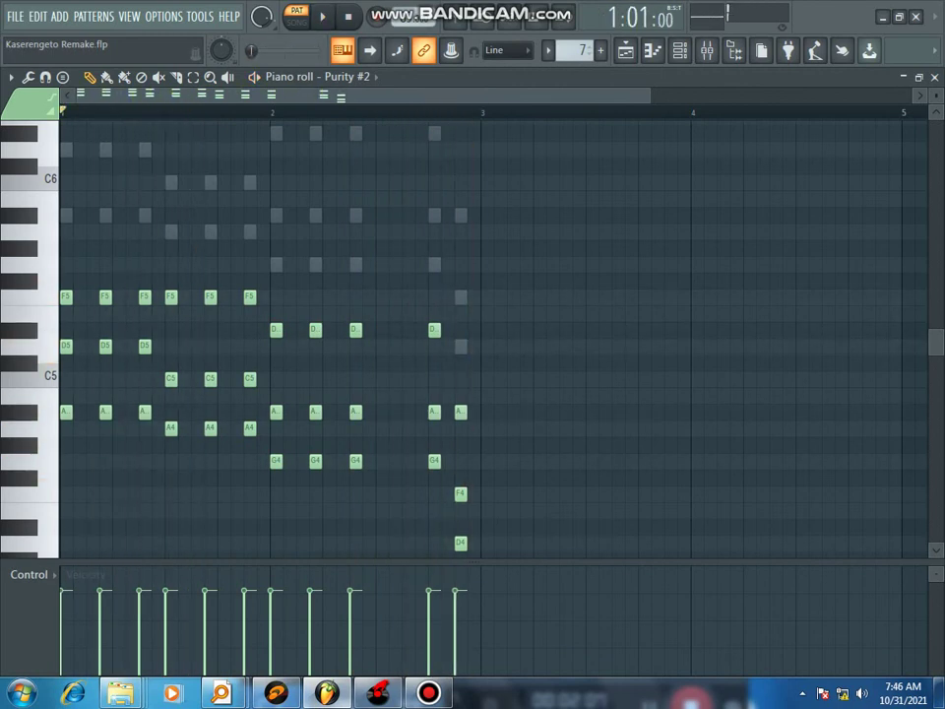
scroll(367, 329, up, 2)
scroll(368, 330, down, 2)
- Select Pattern 8 in the channel rack and play its Purity #3 part
click(679, 50)
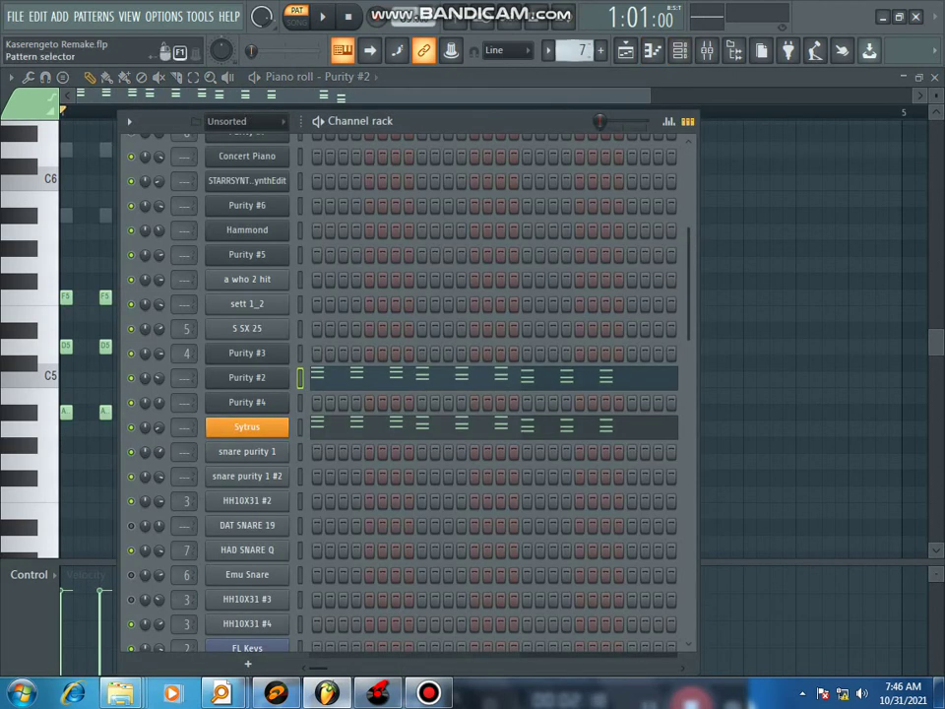
scroll(575, 51, up, 1)
scroll(404, 384, up, 3)
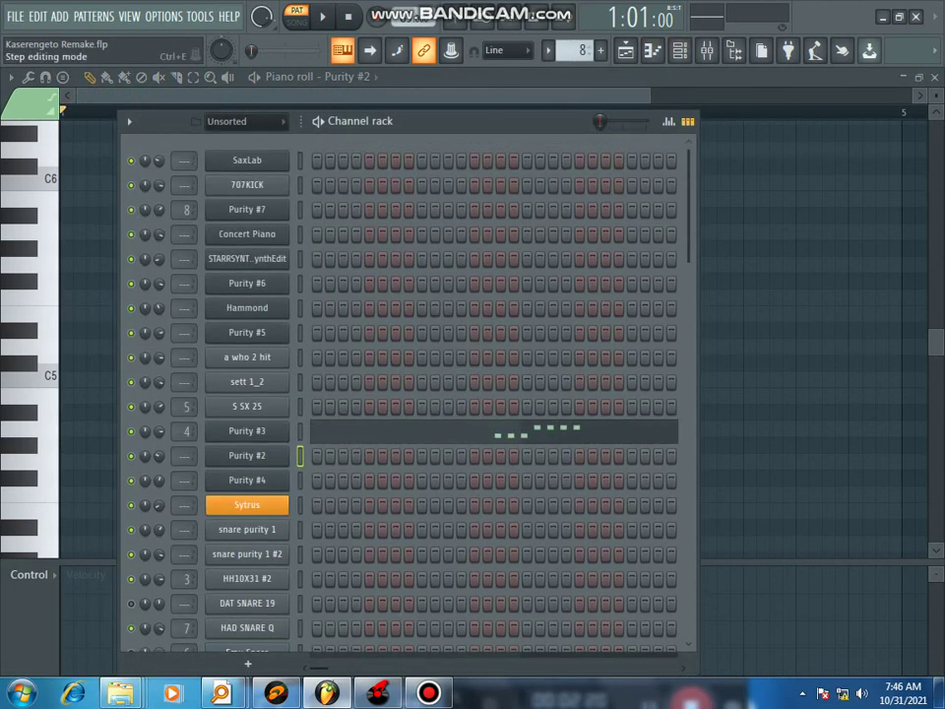
click(322, 15)
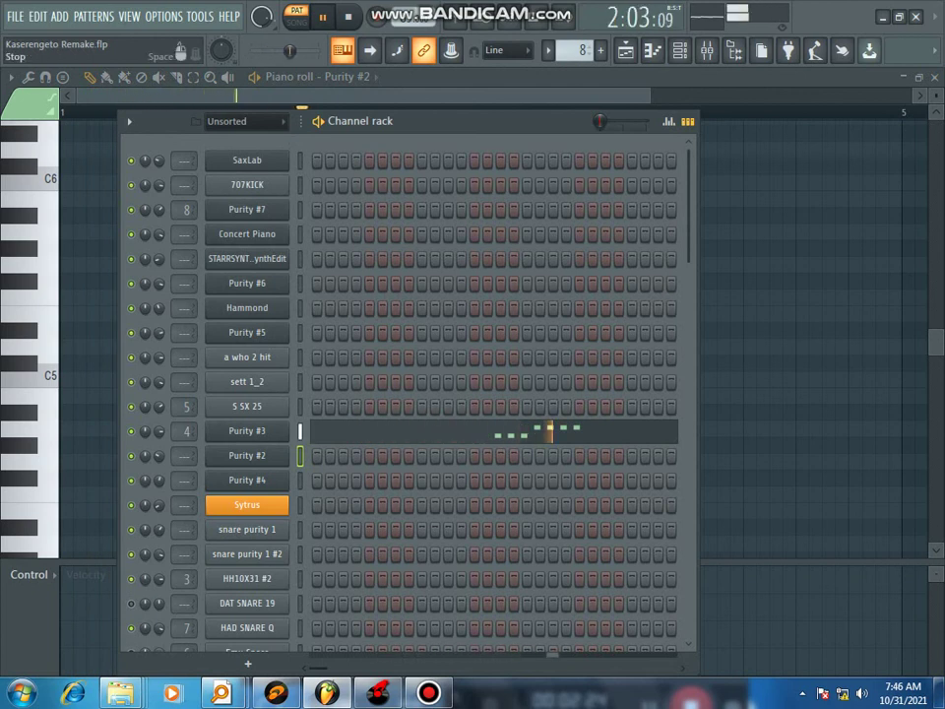
- Examine the Purity #3 notes of Pattern 8 in the piano roll, then stop playback
key(F6)
scroll(479, 261, down, 1)
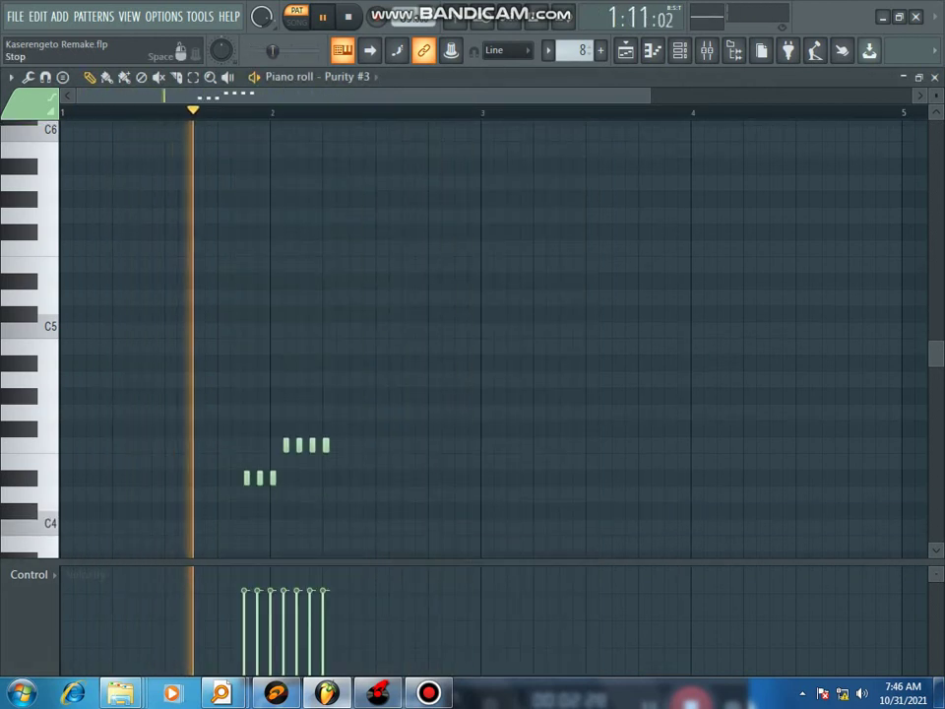
click(347, 15)
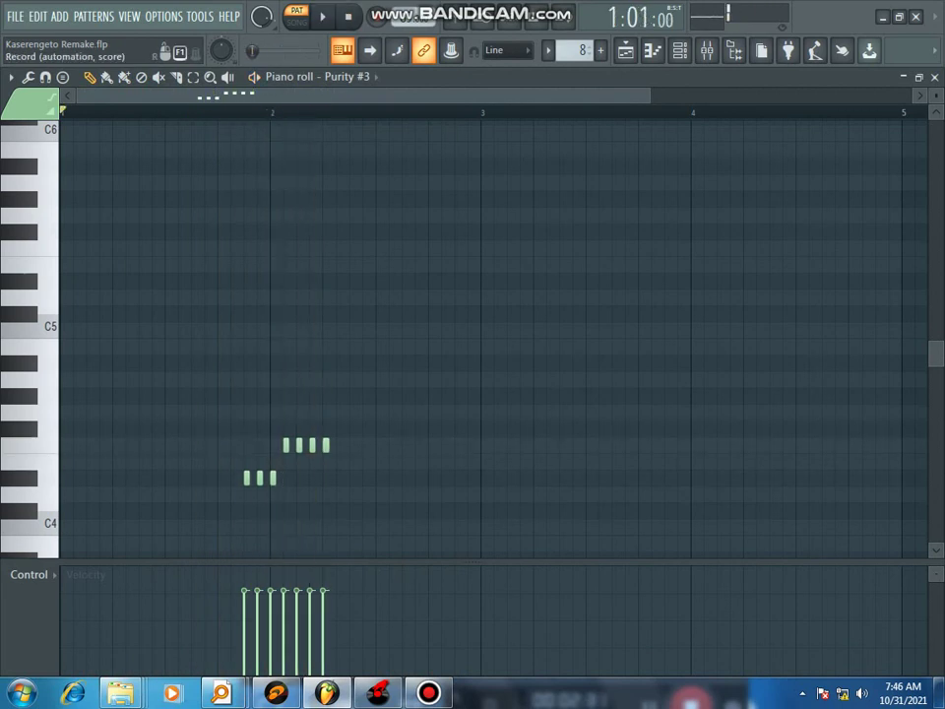
- Select Pattern 9 and play its FL Keys #2 melody with the notes enlarged in the piano roll
click(679, 50)
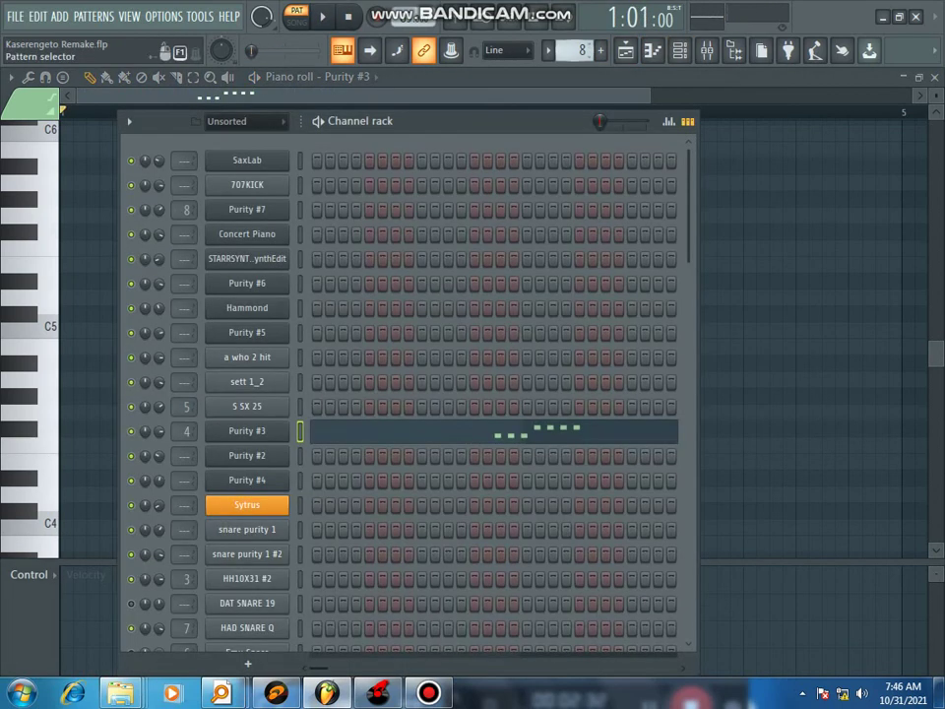
scroll(576, 50, up, 1)
scroll(452, 394, down, 5)
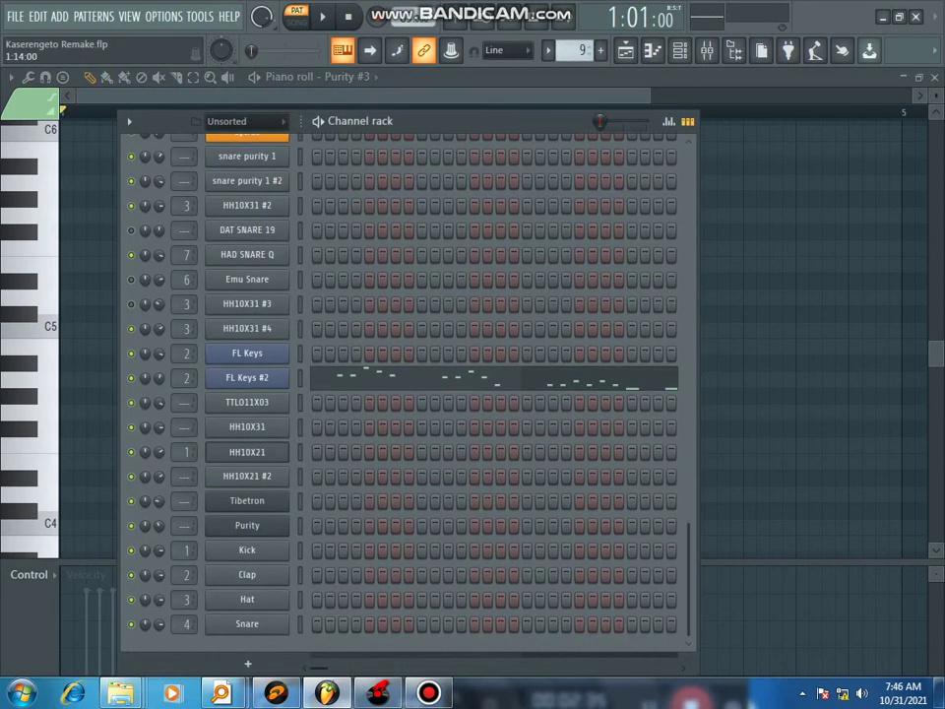
click(477, 377)
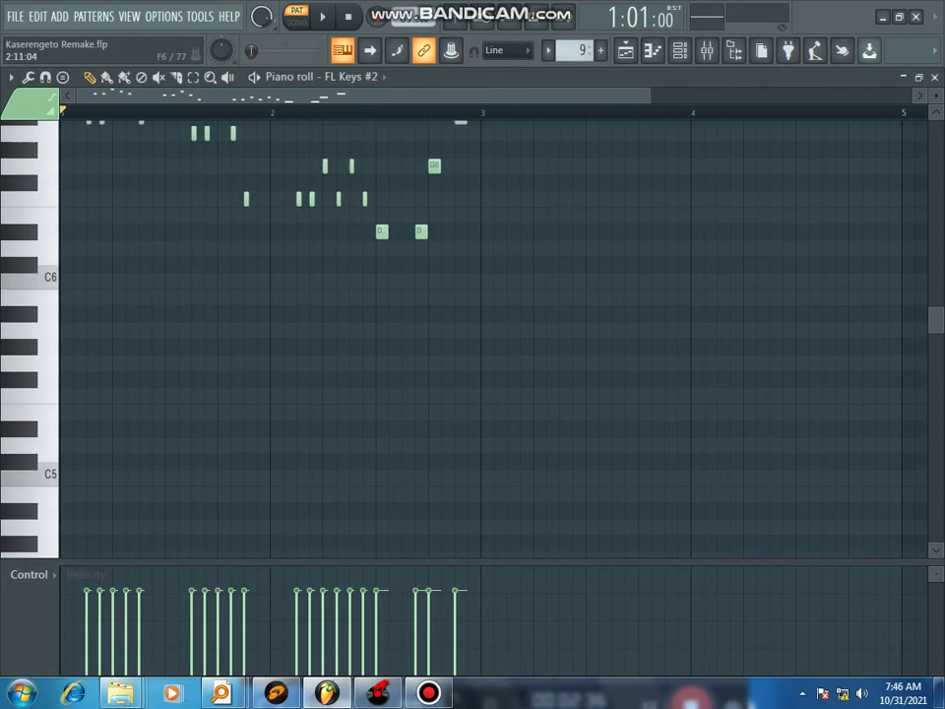
drag(648, 95, 451, 95)
key(space)
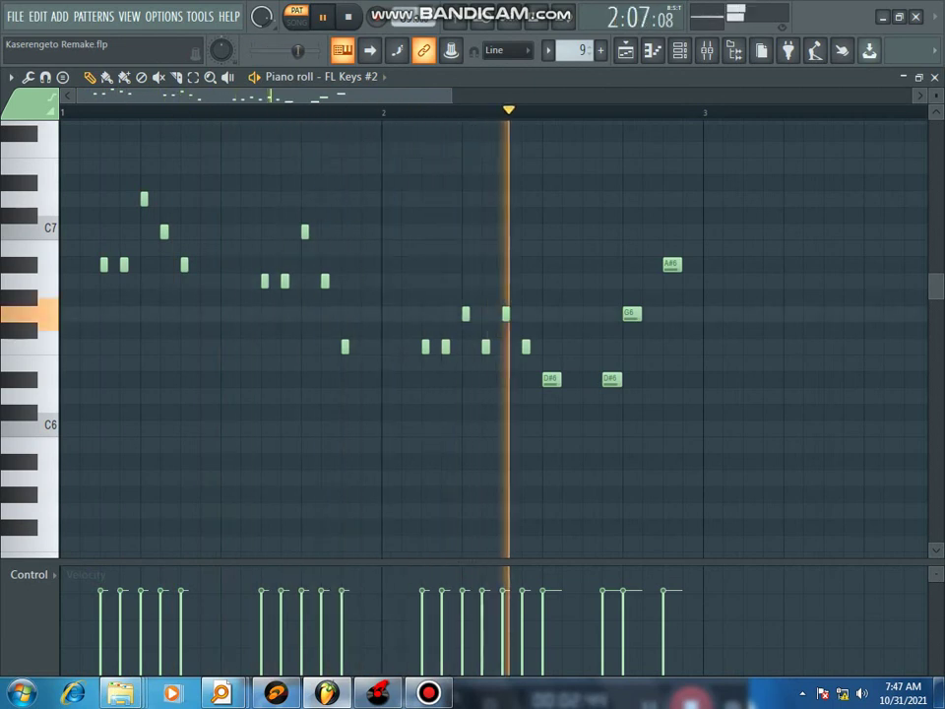
key(space)
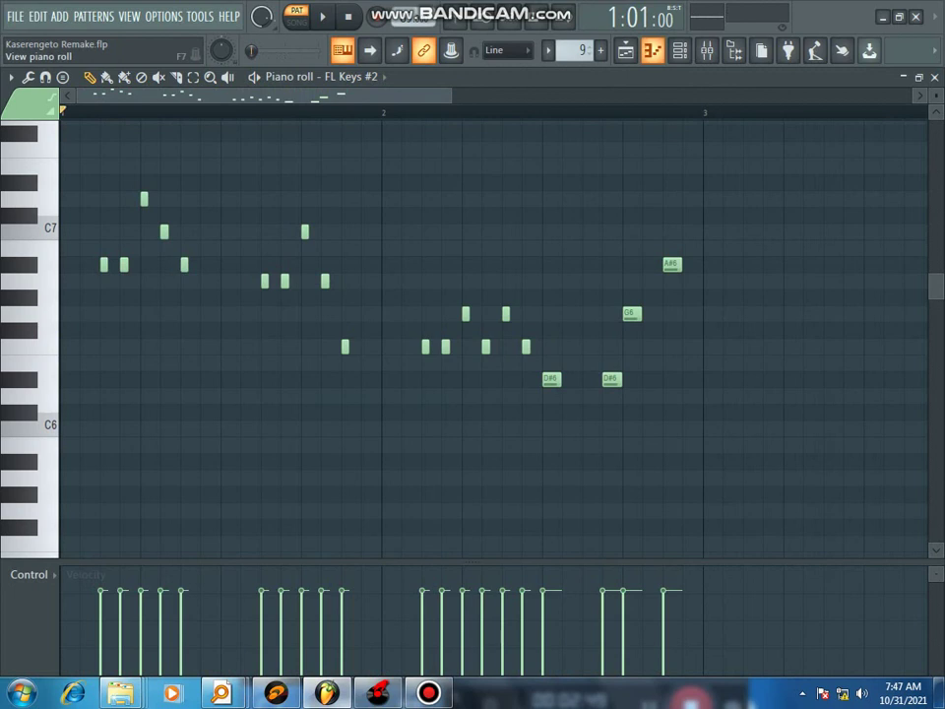
- Select Pattern 10 and play its percussion while examining the programmed steps across the channel rack
click(680, 51)
scroll(579, 50, down, 1)
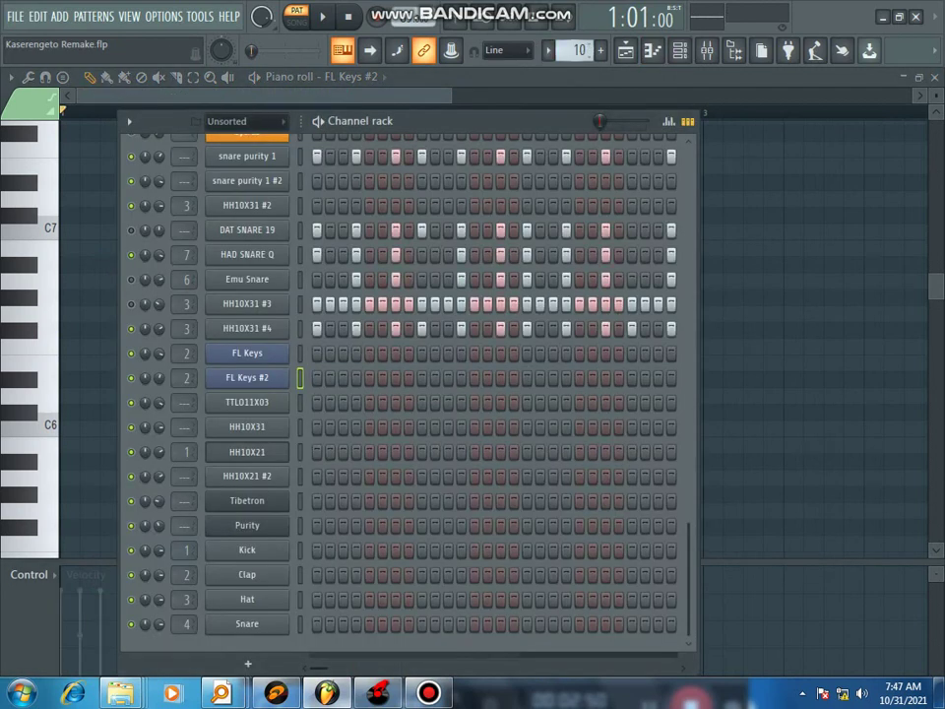
scroll(404, 394, up, 5)
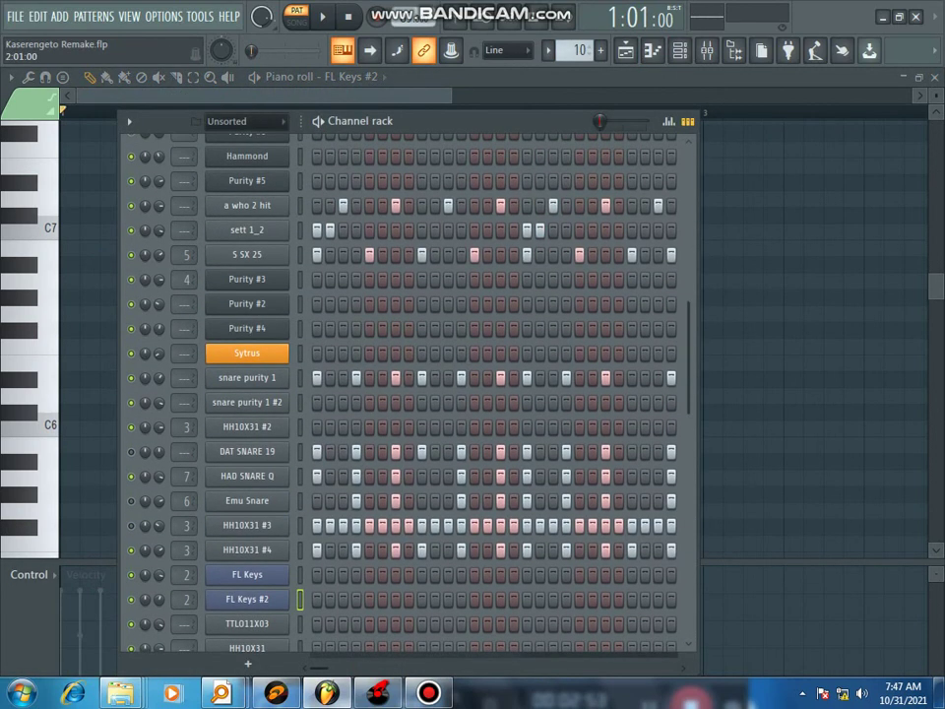
scroll(403, 394, up, 2)
scroll(403, 394, down, 2)
key(space)
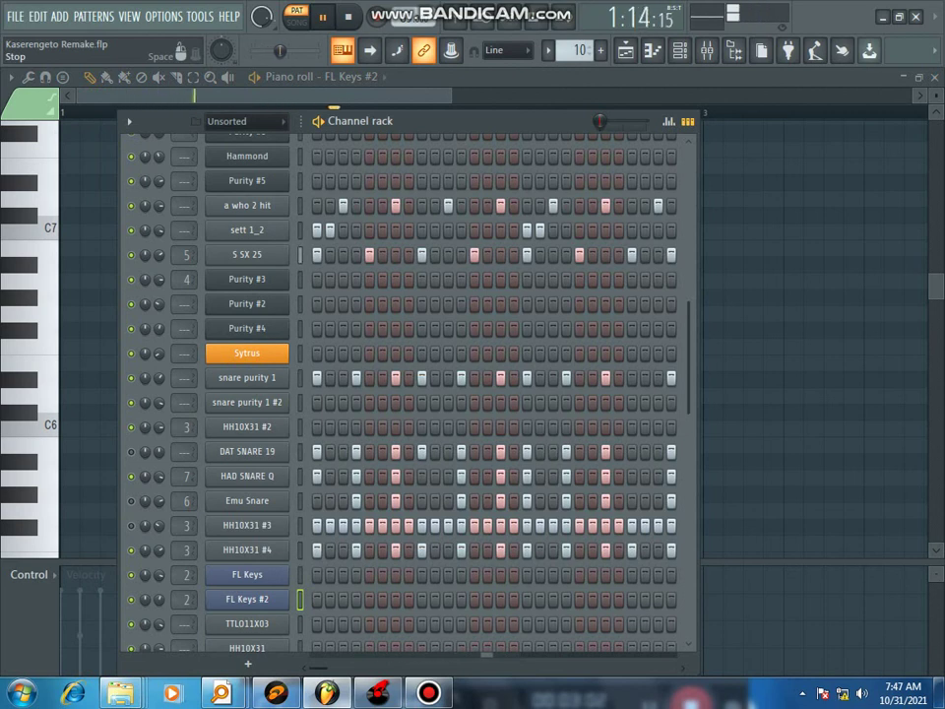
scroll(404, 394, up, 2)
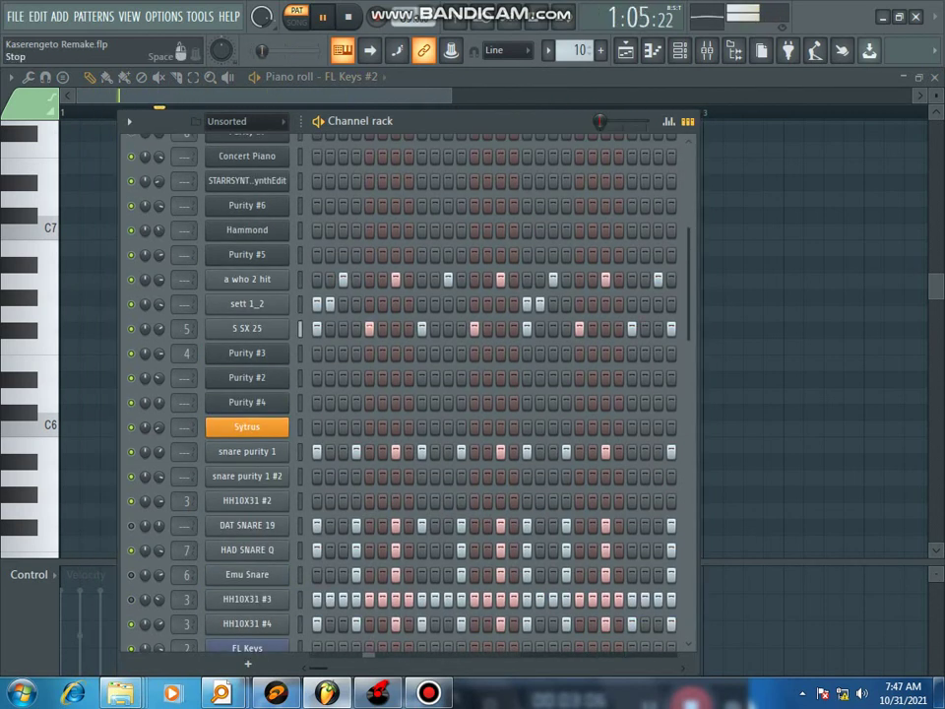
click(348, 17)
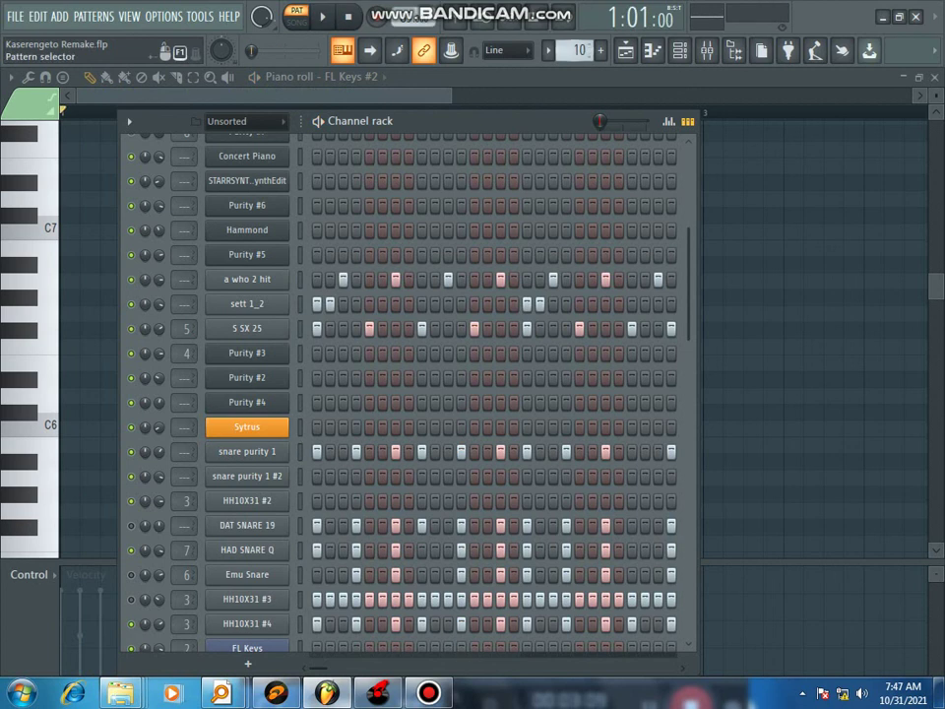
- Select Pattern 11 and play its Purity #4 chords while examining the notes in the piano roll
scroll(578, 50, up, 1)
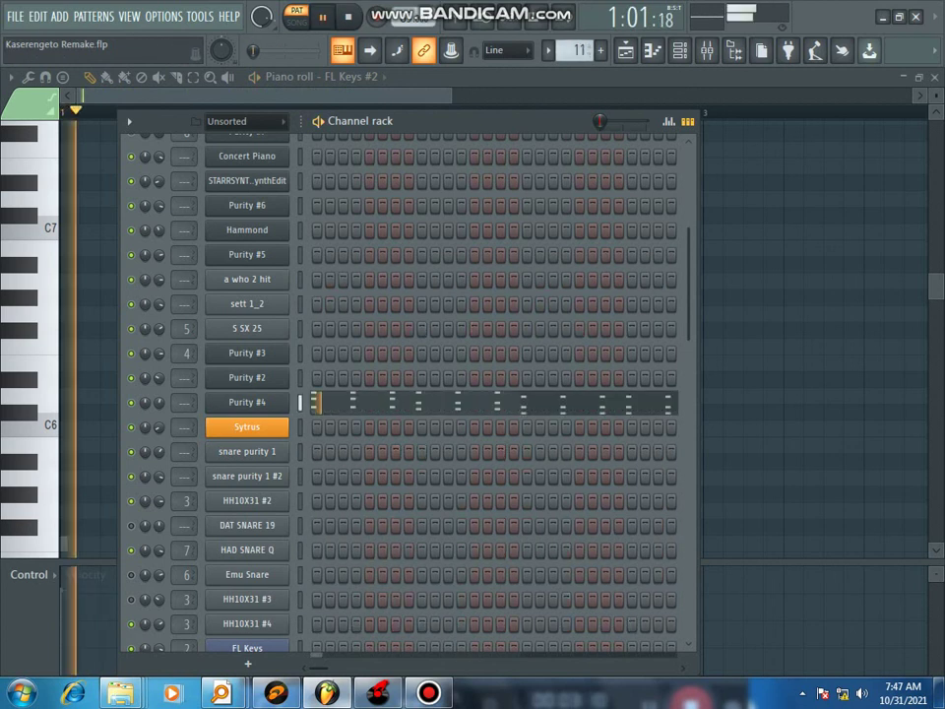
click(490, 396)
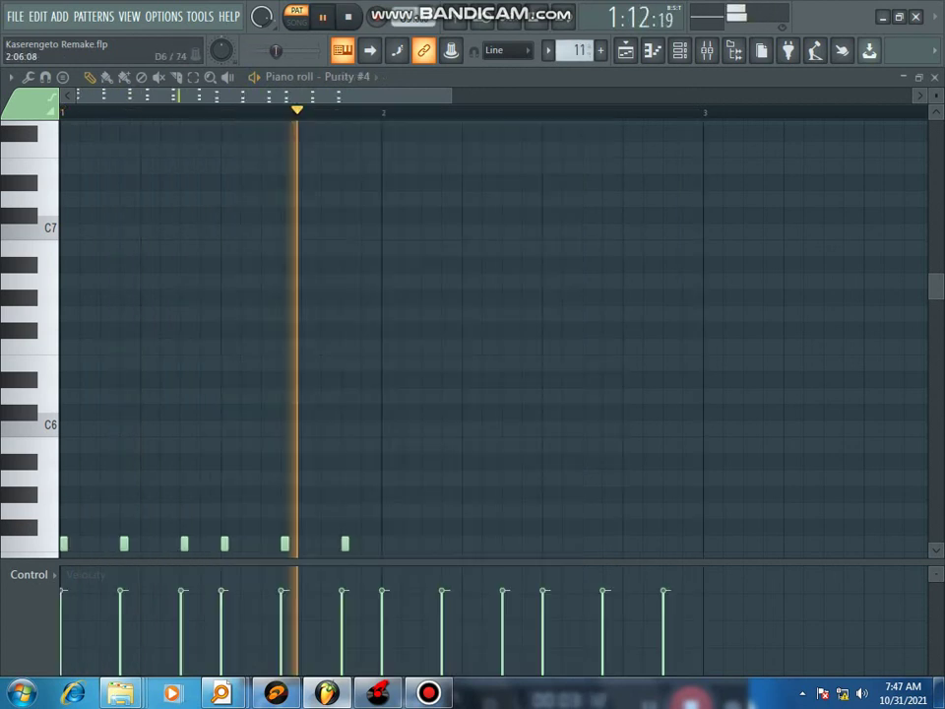
scroll(393, 228, up, 4)
scroll(394, 229, down, 7)
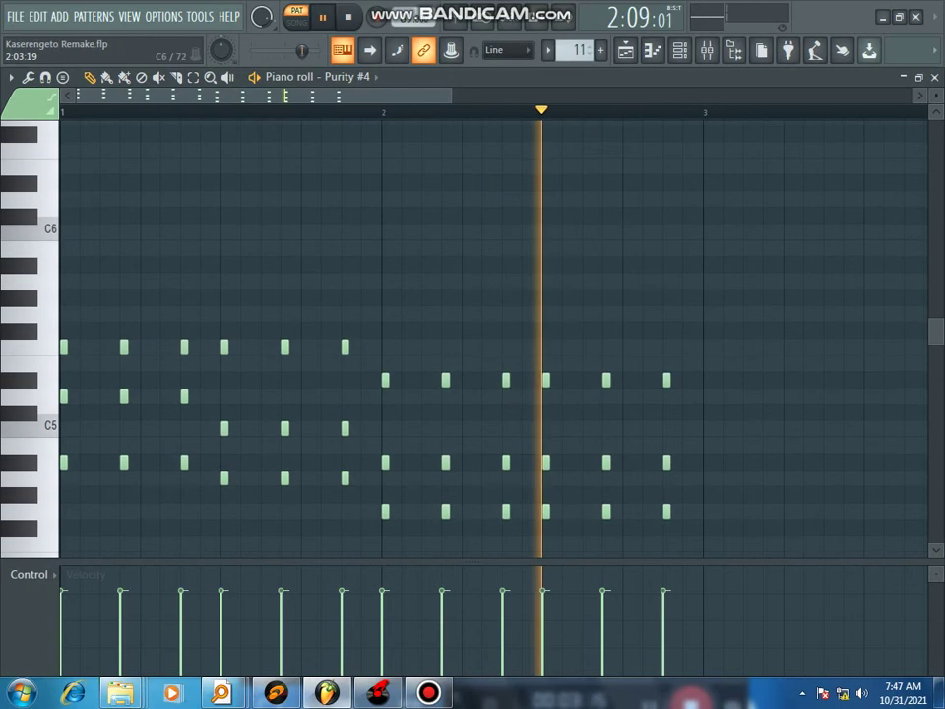
click(348, 15)
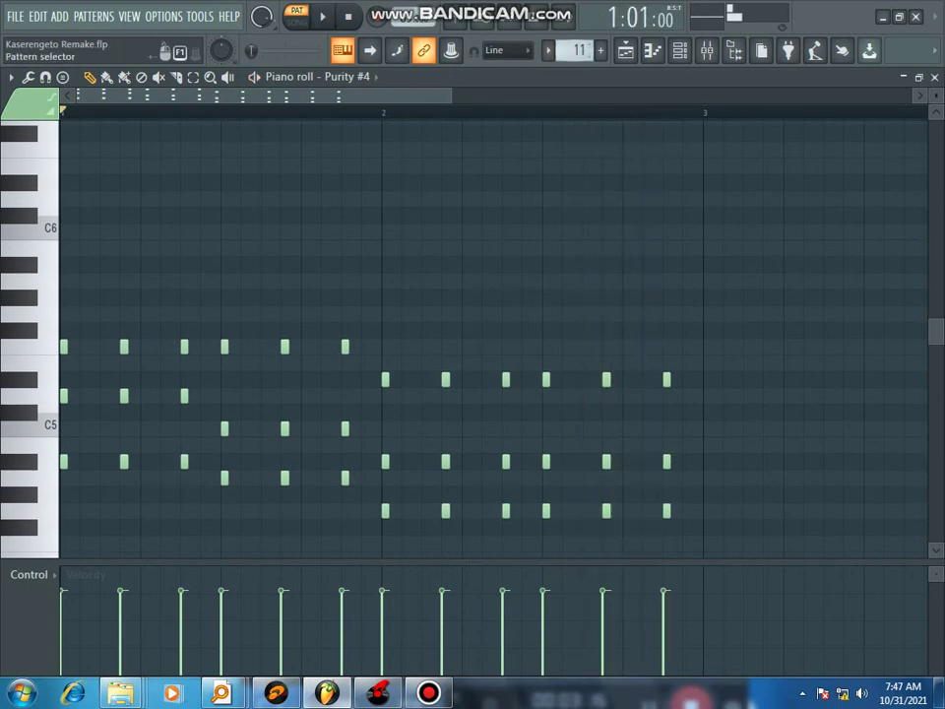
- Select Pattern 12 and play its Purity #5 chords in the piano roll
drag(579, 50, 578, 44)
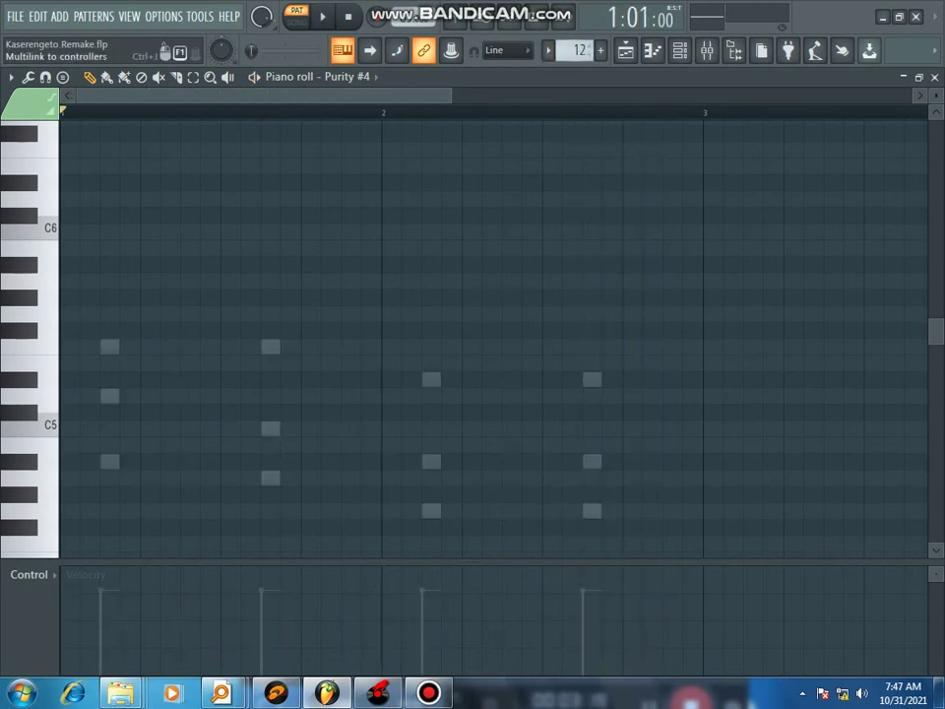
click(679, 50)
click(520, 248)
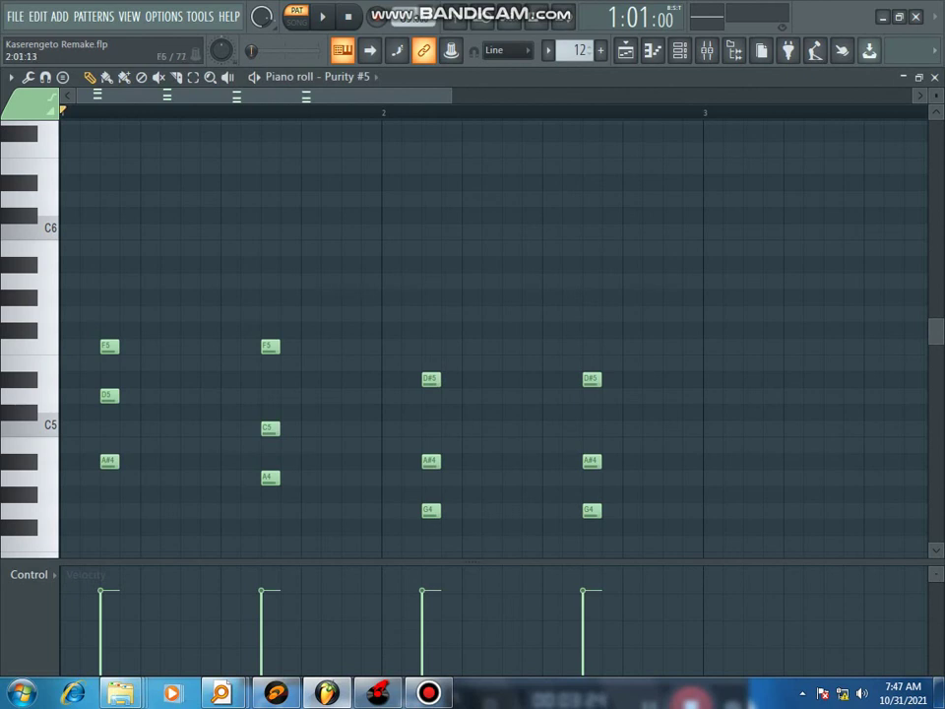
click(322, 17)
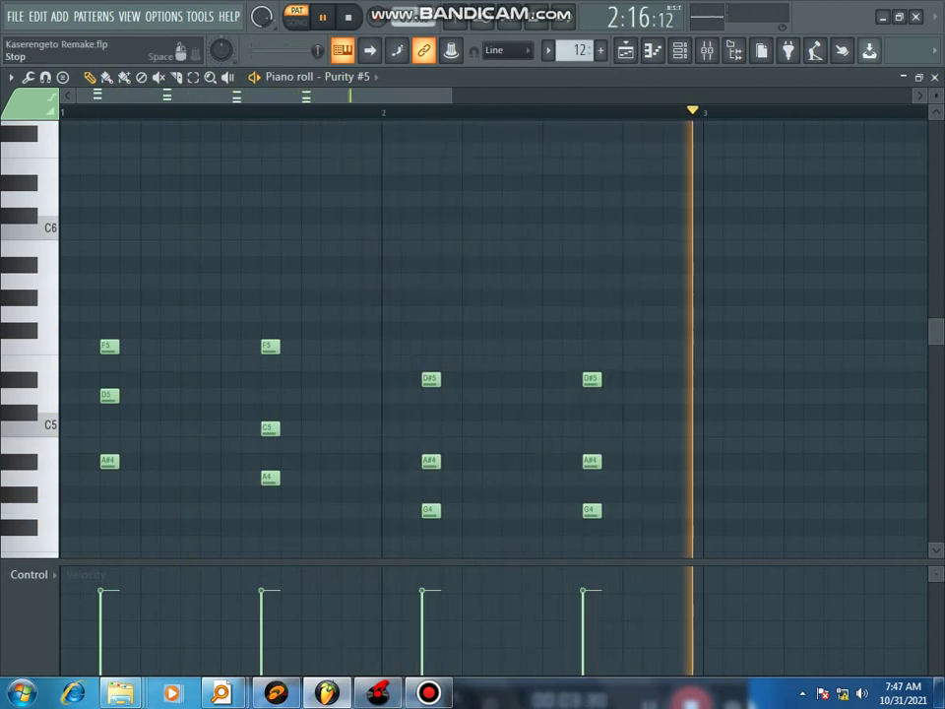
click(348, 17)
- Select Pattern 13 and play its Hammond chords in the piano roll
scroll(579, 50, up, 1)
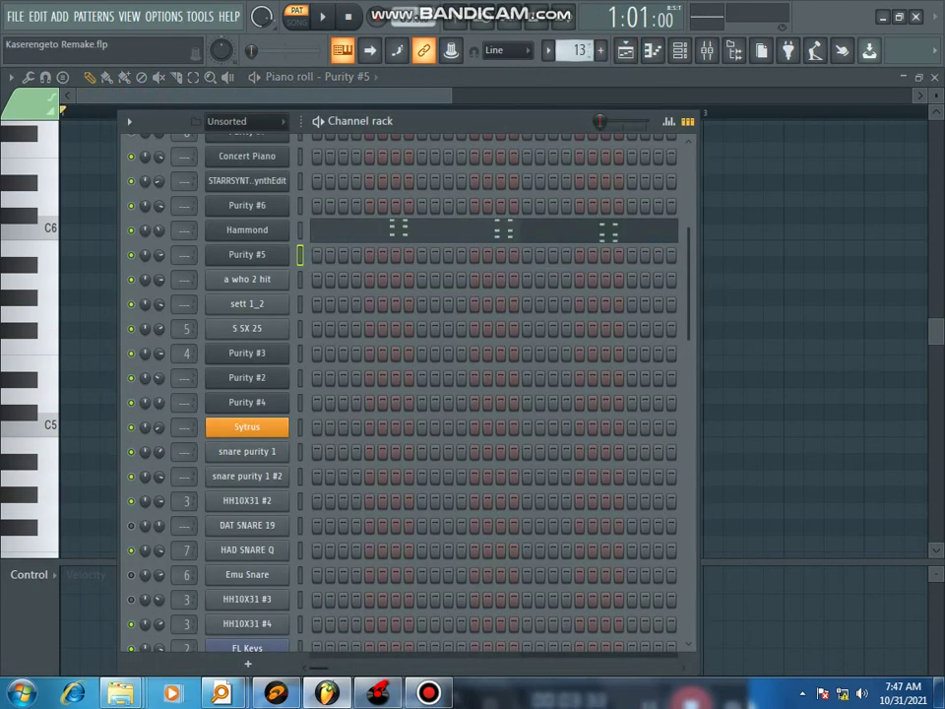
click(461, 230)
key(space)
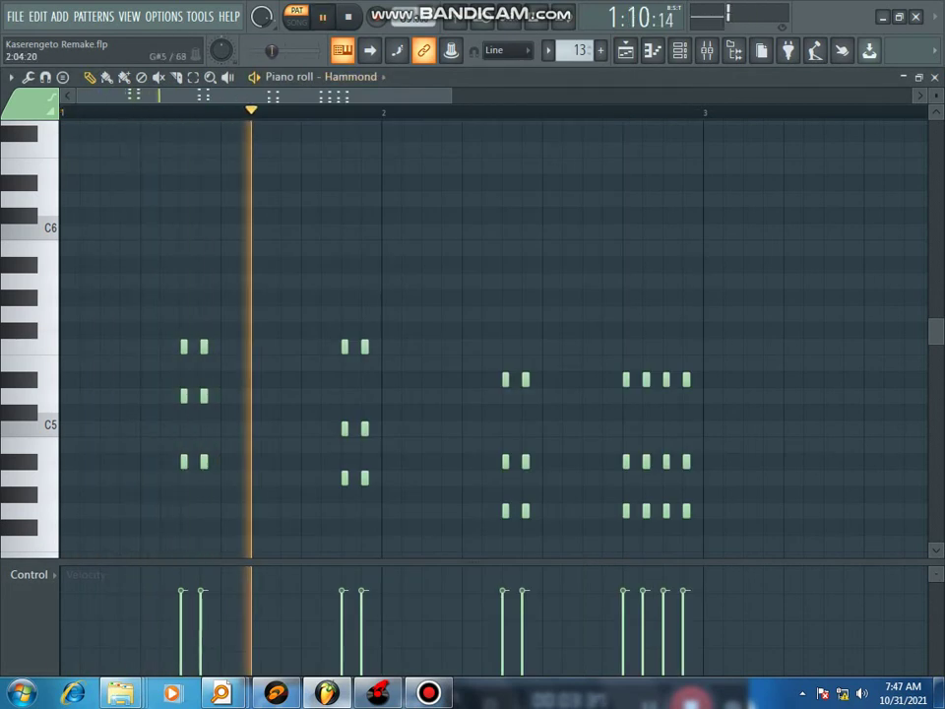
scroll(493, 335, down, 1)
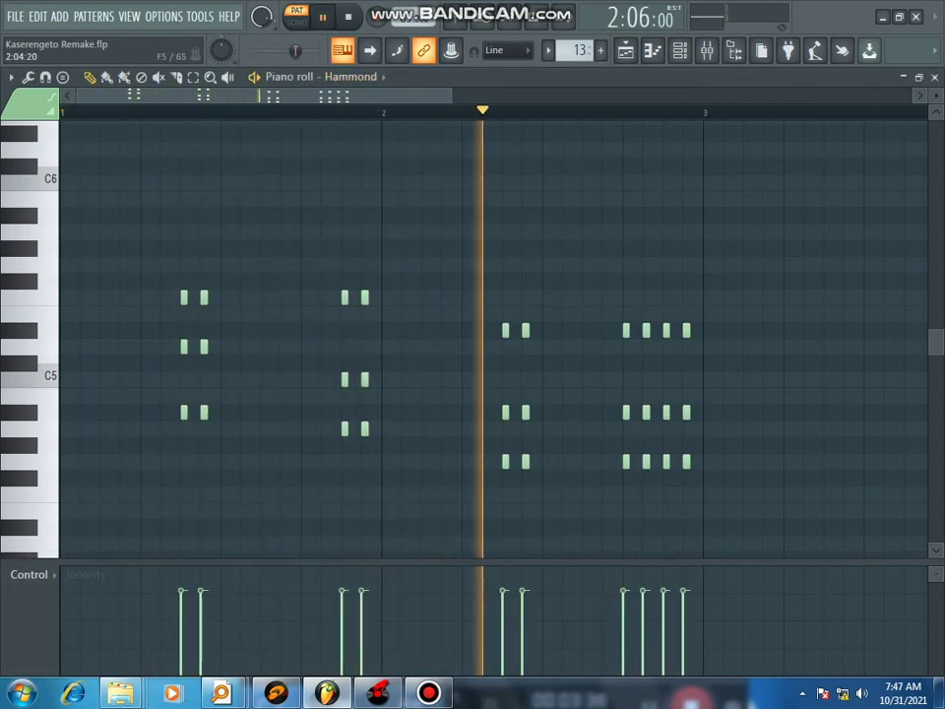
key(space)
- Select Pattern 14 and play its STARRSYNTH 2 - SynthEdit line while examining the notes in the piano roll
click(680, 50)
scroll(579, 51, up, 1)
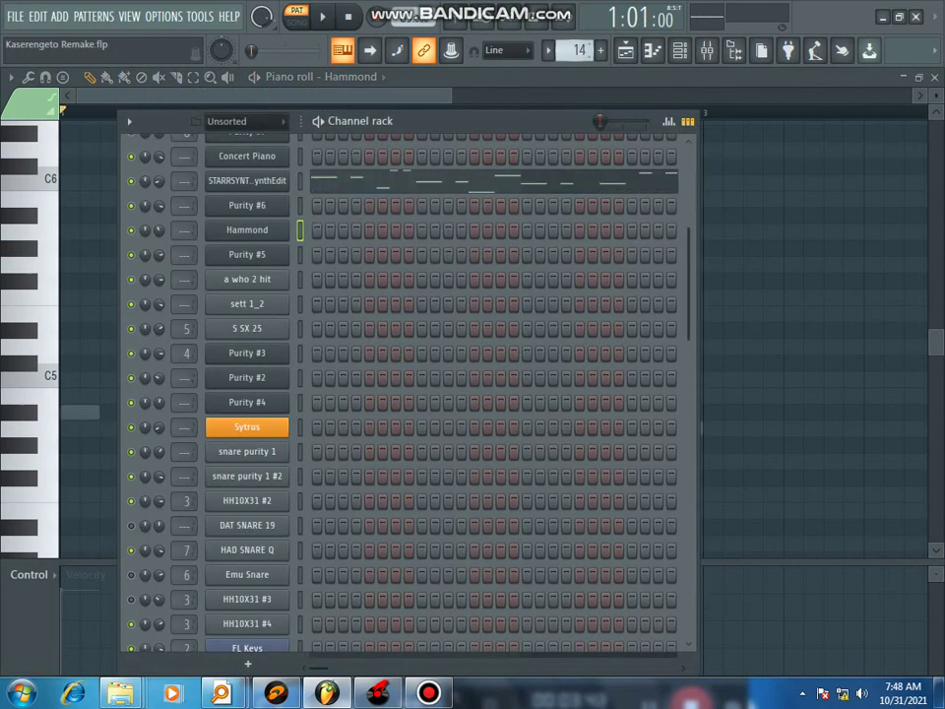
click(322, 16)
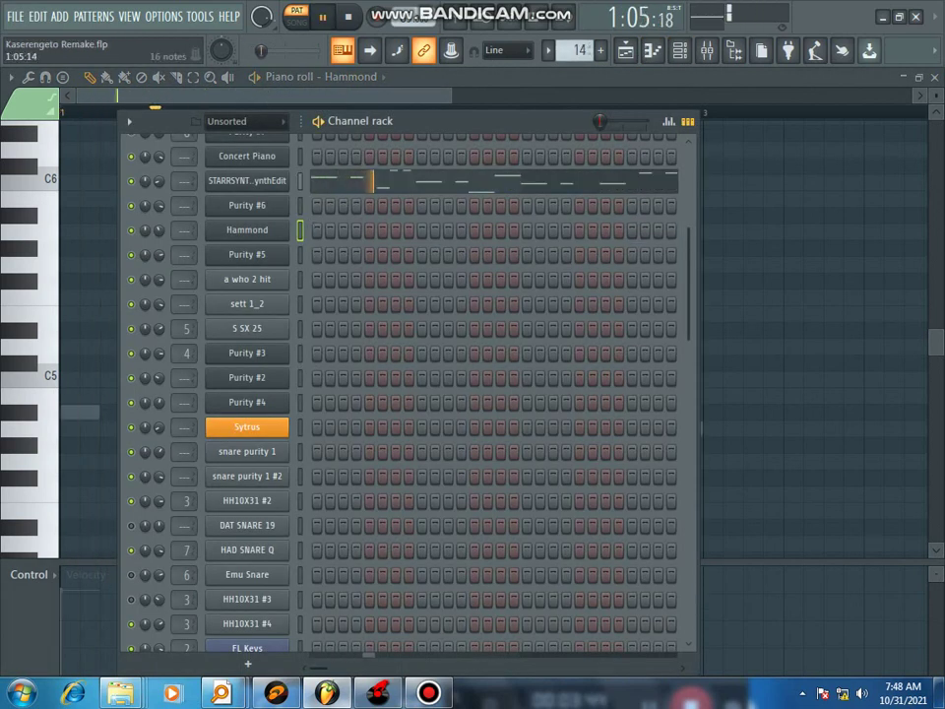
click(460, 182)
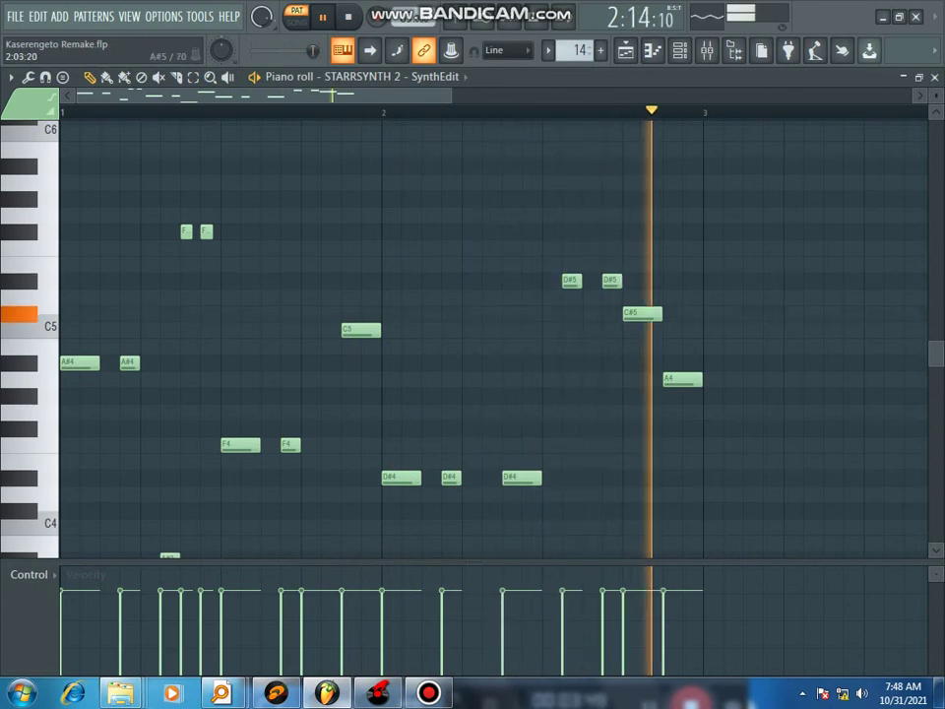
click(347, 16)
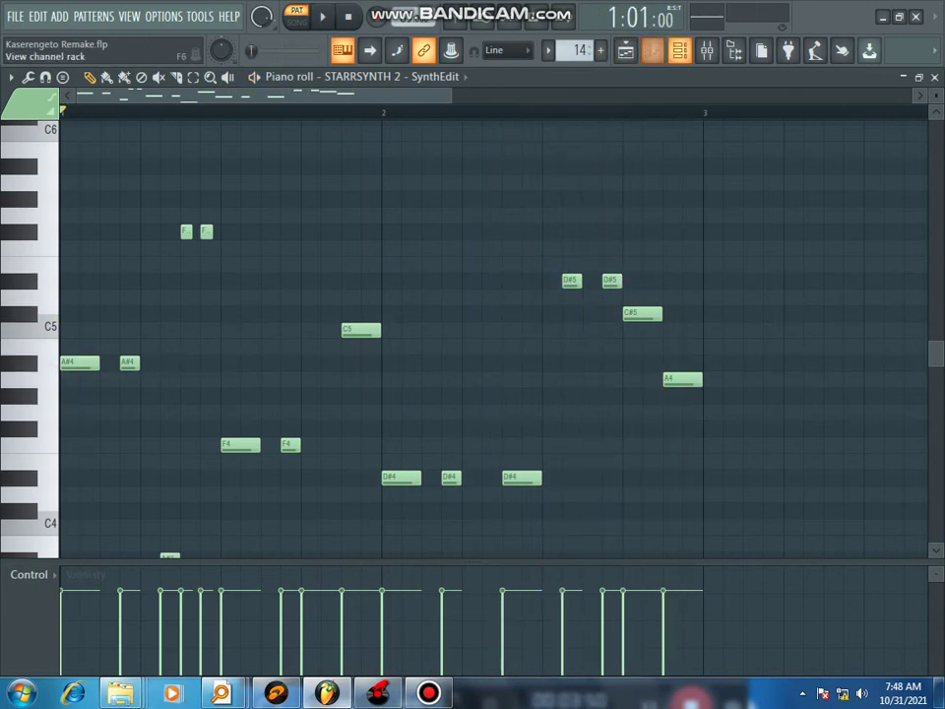
- Select Pattern 15 and play its Concert Piano chords, examining them in the piano roll
click(679, 50)
scroll(579, 50, up, 1)
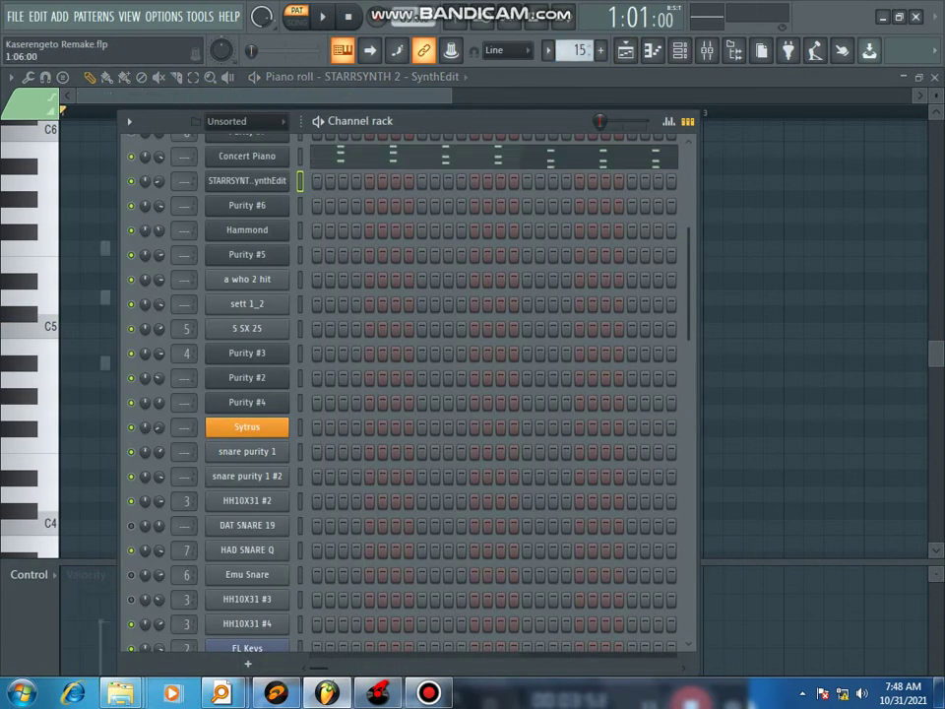
click(322, 16)
click(445, 157)
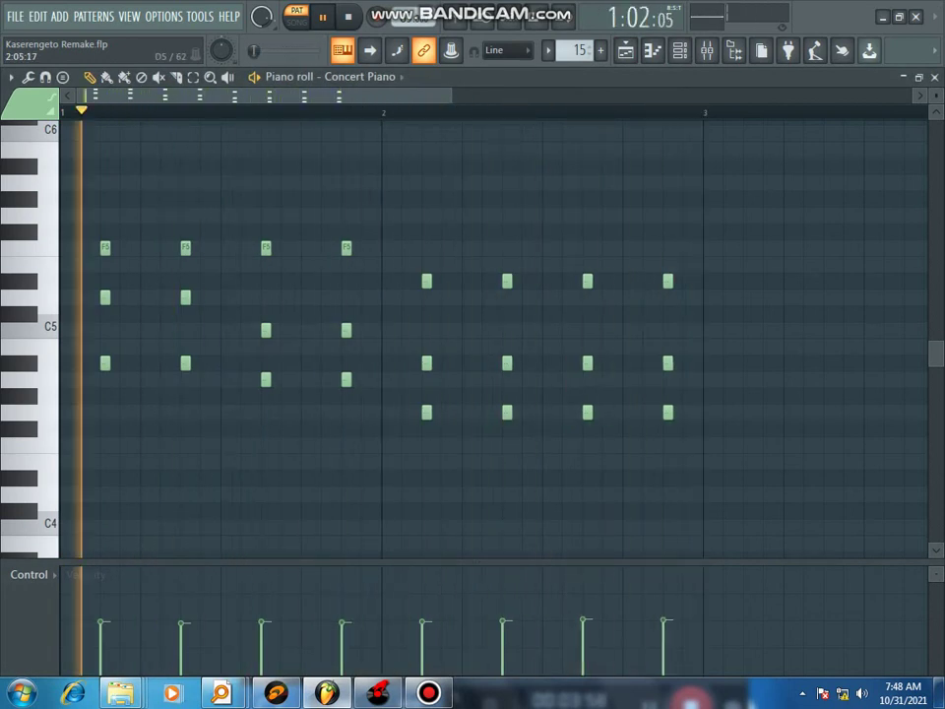
key(space)
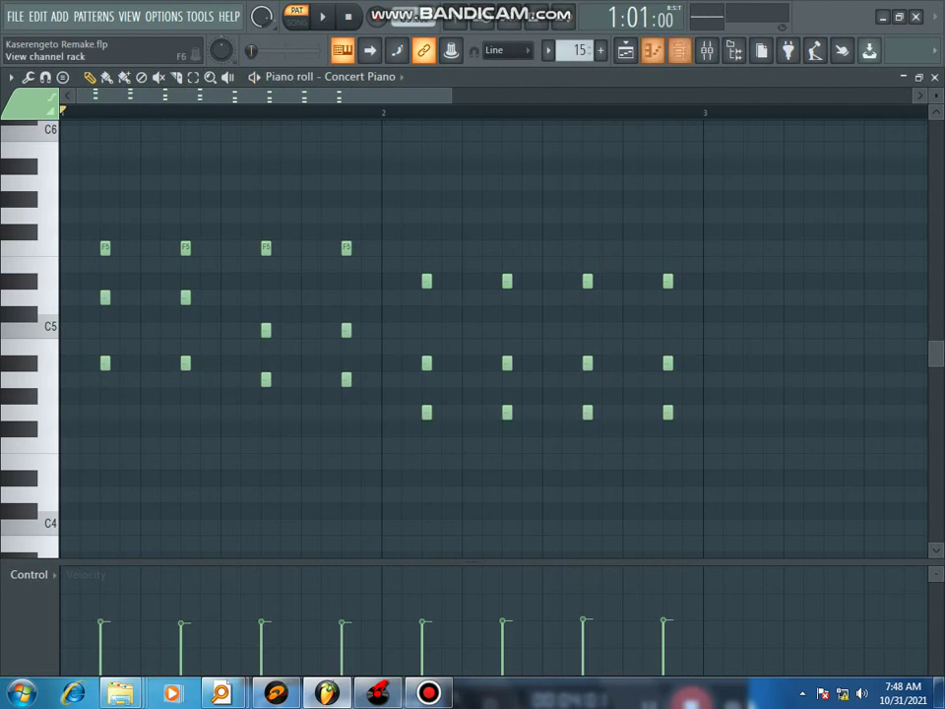
- Select Pattern 16 and play its Purity #6 part with all three octaves of notes in view in the piano roll
click(681, 50)
click(600, 50)
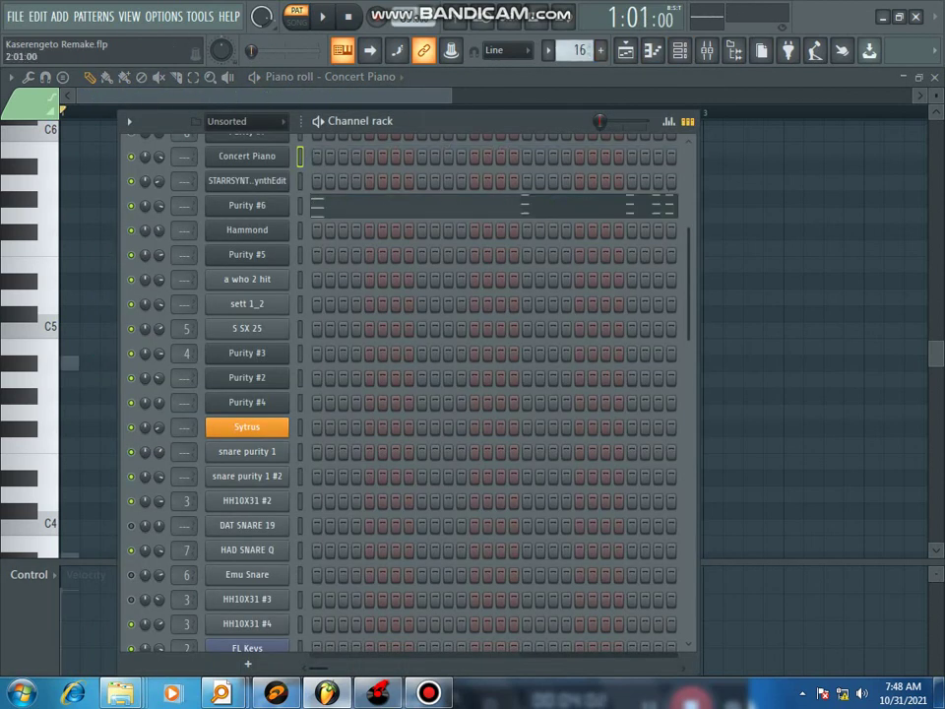
click(481, 205)
key(space)
scroll(421, 335, down, 2)
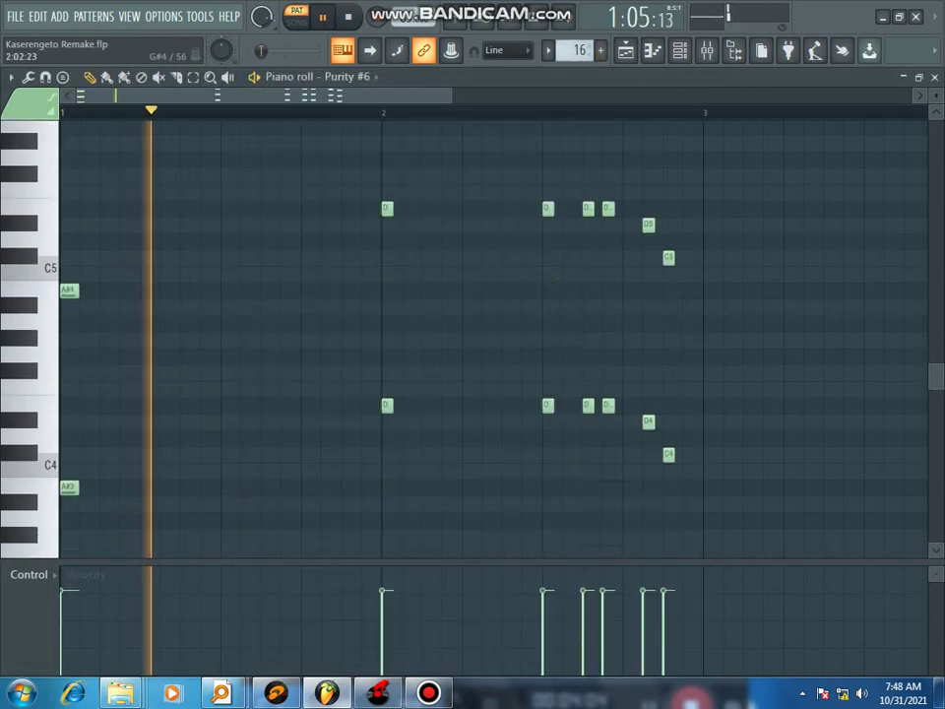
scroll(388, 384, down, 3)
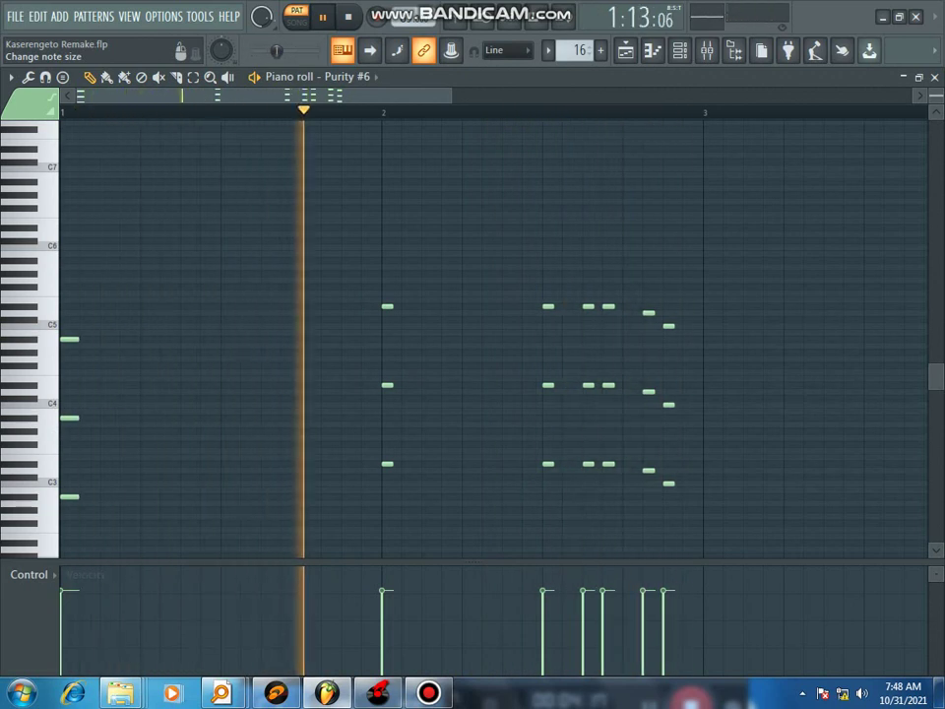
key(space)
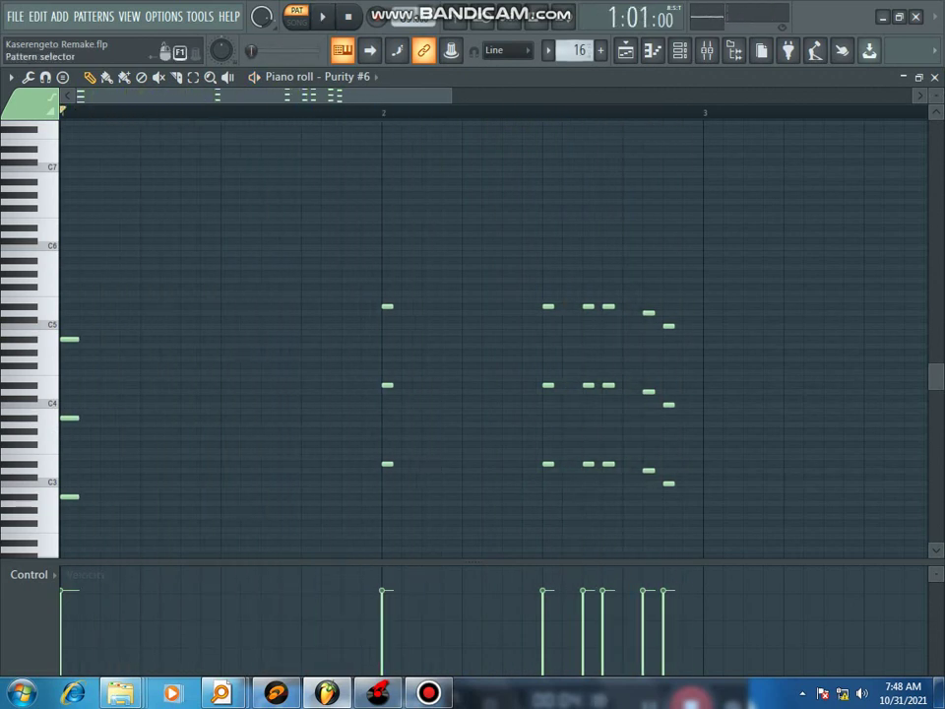
- Select Pattern 17 and play its Purity #7 melody in the piano roll
click(679, 51)
scroll(579, 50, up, 1)
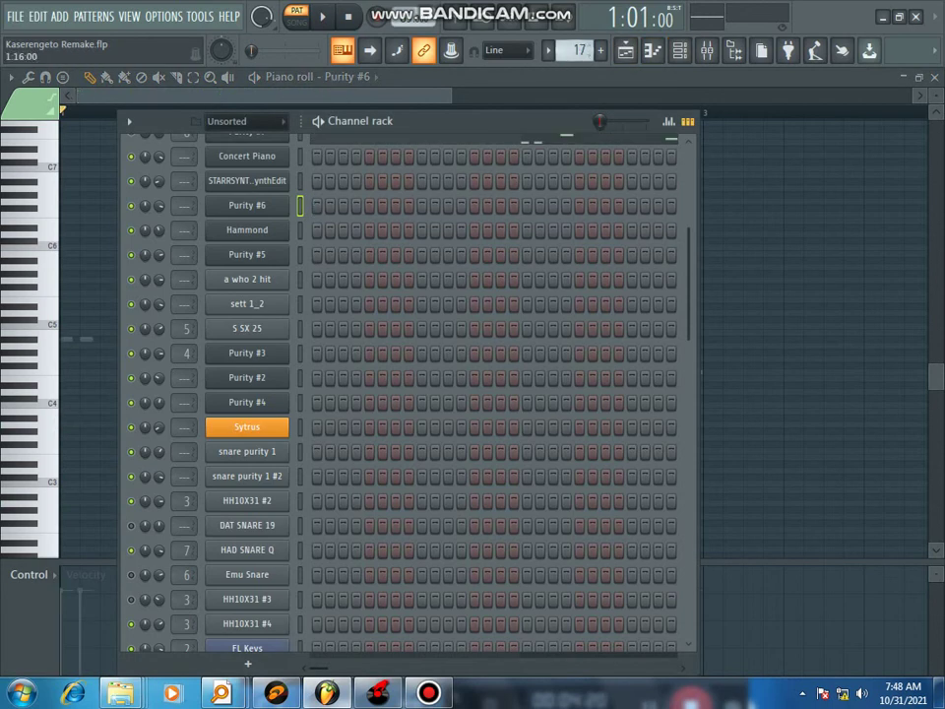
scroll(513, 209, up, 3)
click(512, 210)
key(space)
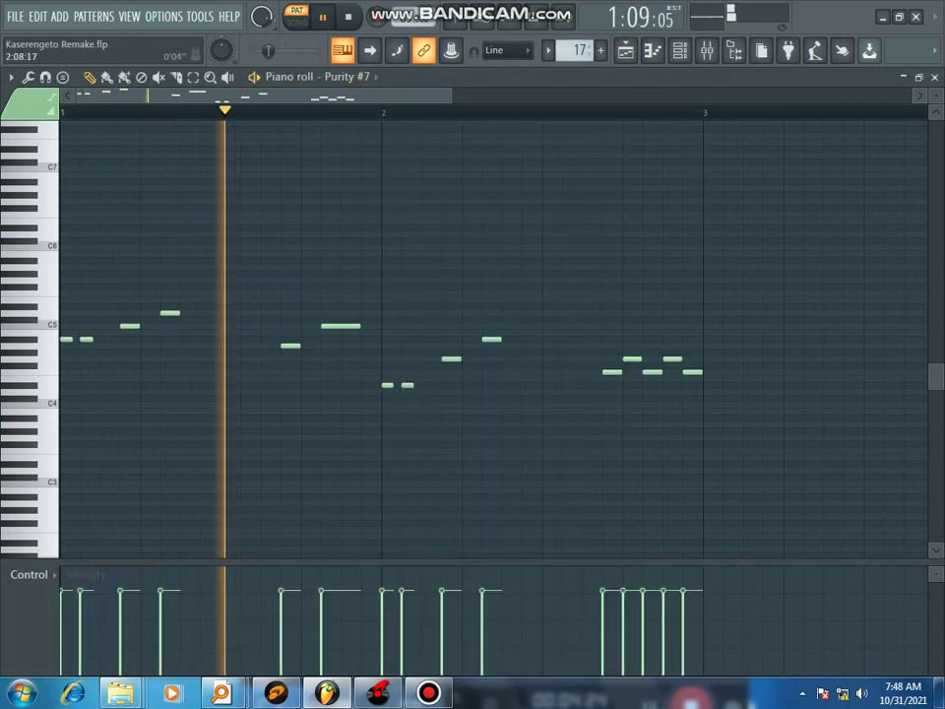
- Enlarge the Purity #7 notes of Pattern 17 in the piano roll to read their names, and stop playback
scroll(537, 113, up, 1)
drag(936, 95, 936, 64)
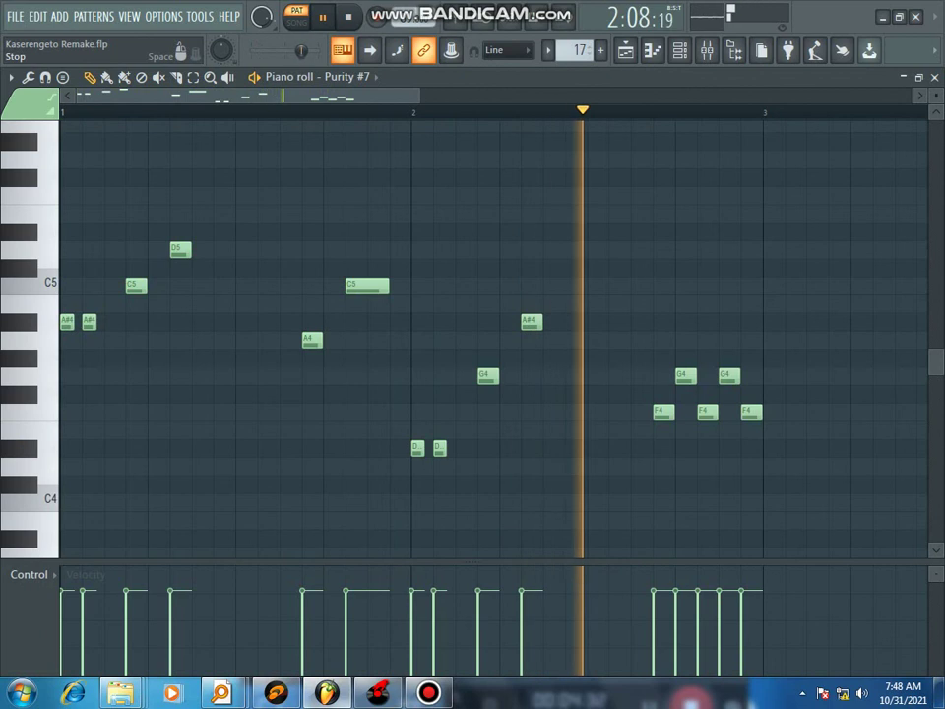
key(space)
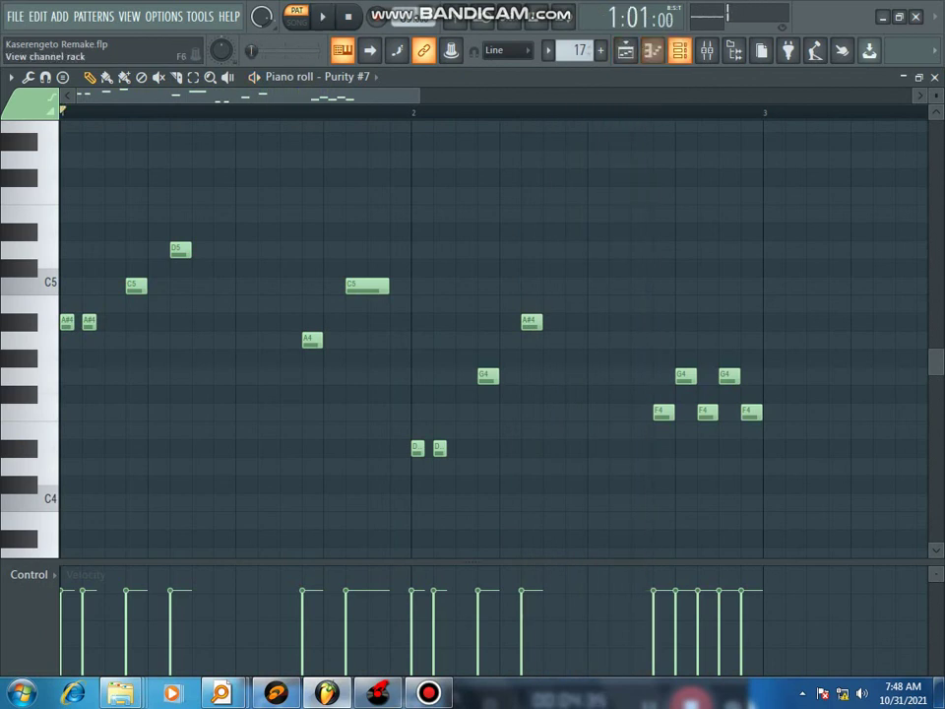
- Select Pattern 18 and play its snare purity 1 #2 and TTLO11X03 parts, examining them in the piano roll and channel rack
click(680, 50)
scroll(579, 50, up, 1)
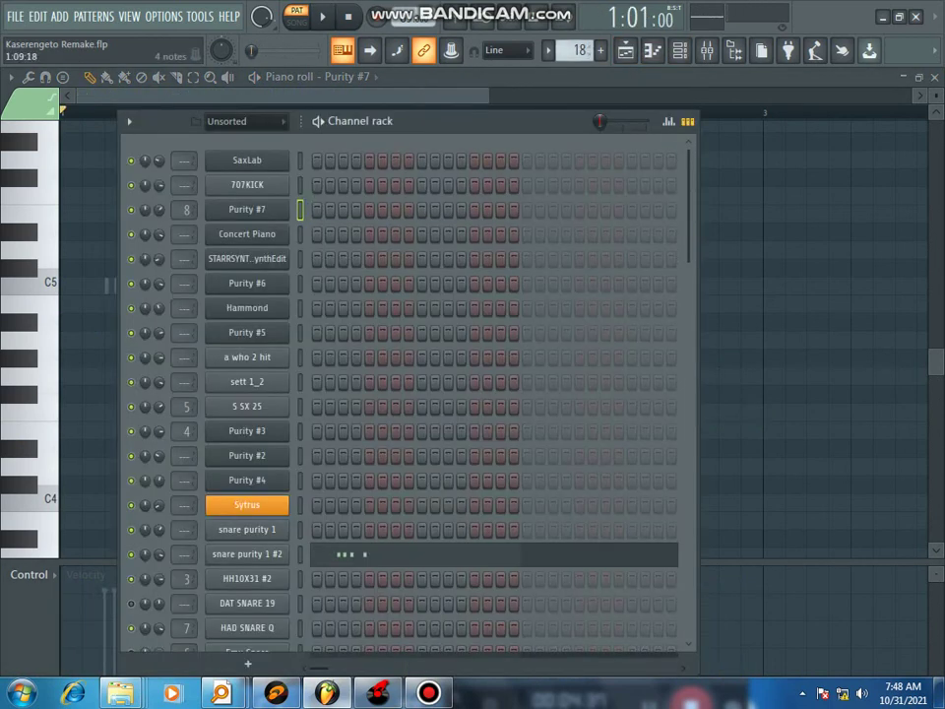
click(427, 555)
scroll(317, 394, down, 1)
click(326, 76)
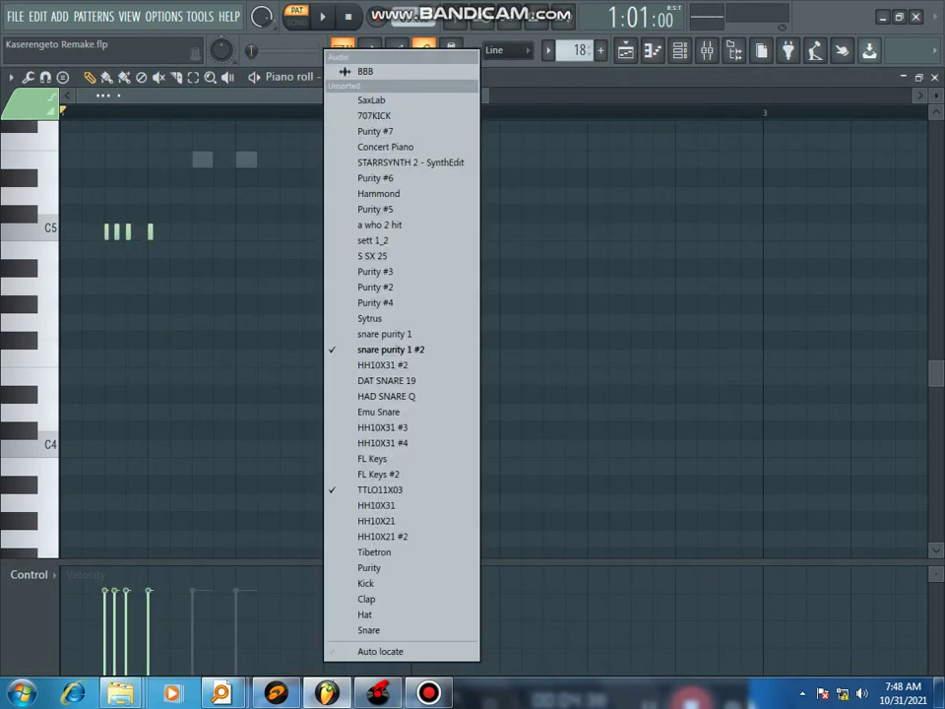
click(330, 98)
key(space)
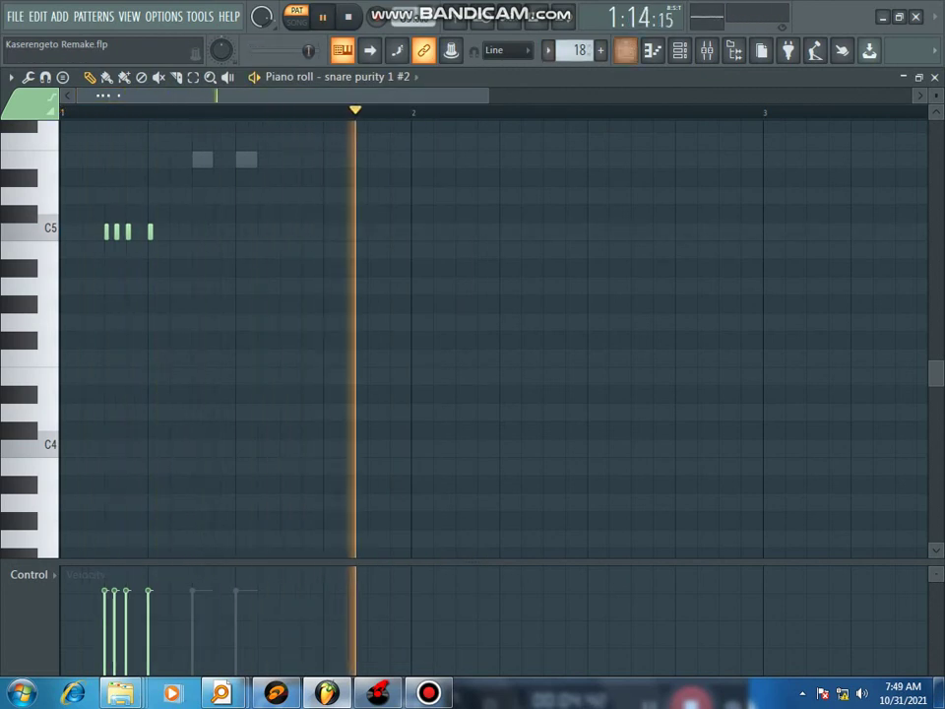
key(F6)
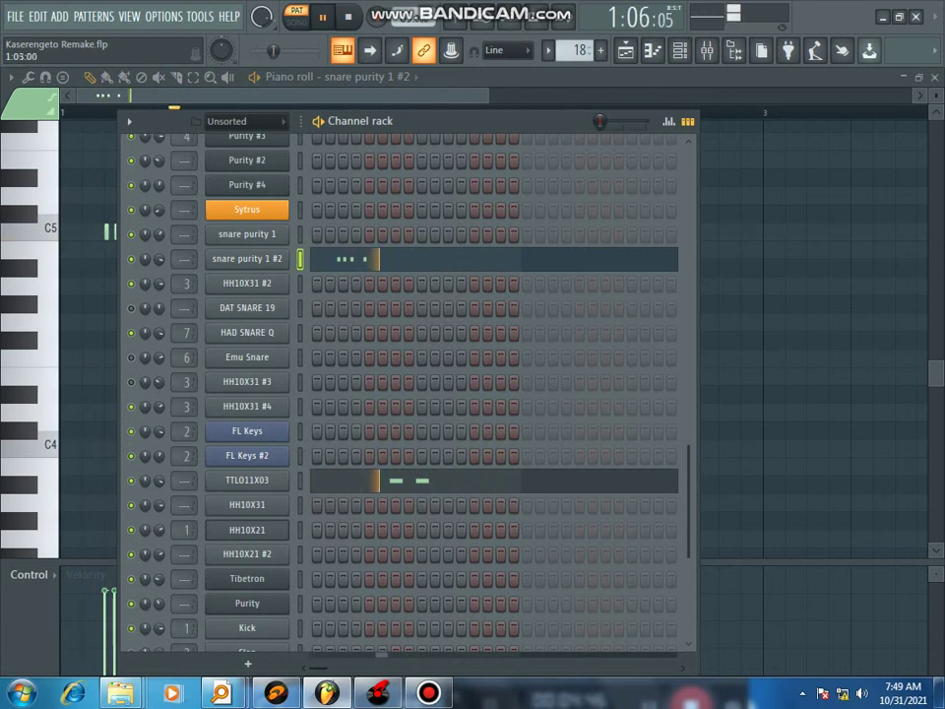
key(space)
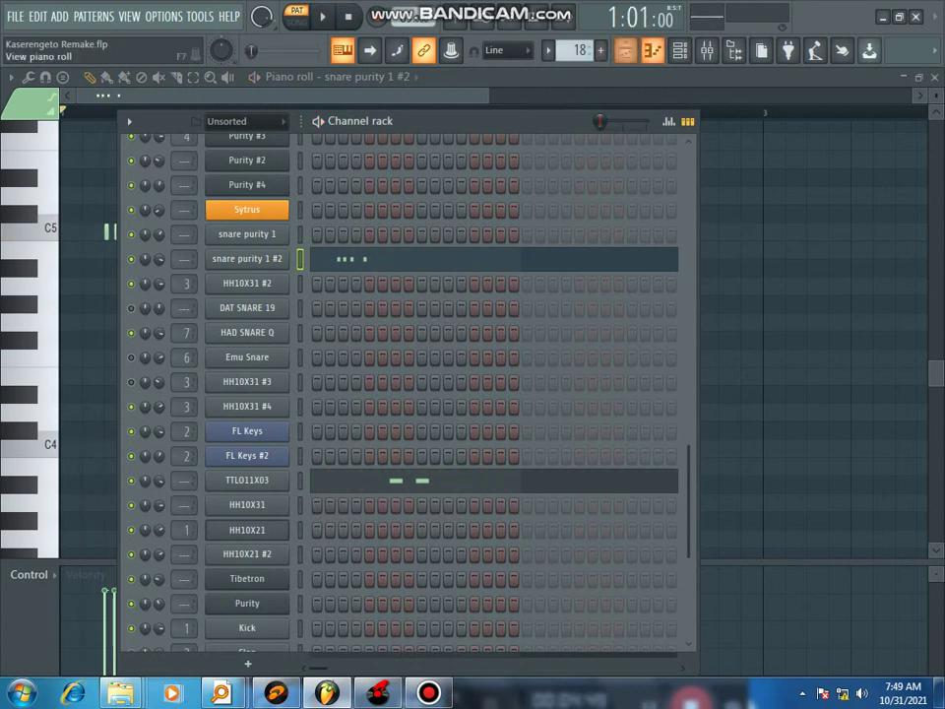
- Select Pattern 19, play its single HH10X21 #2 step in the channel rack, and open that channel's sample settings
click(680, 52)
scroll(579, 51, up, 1)
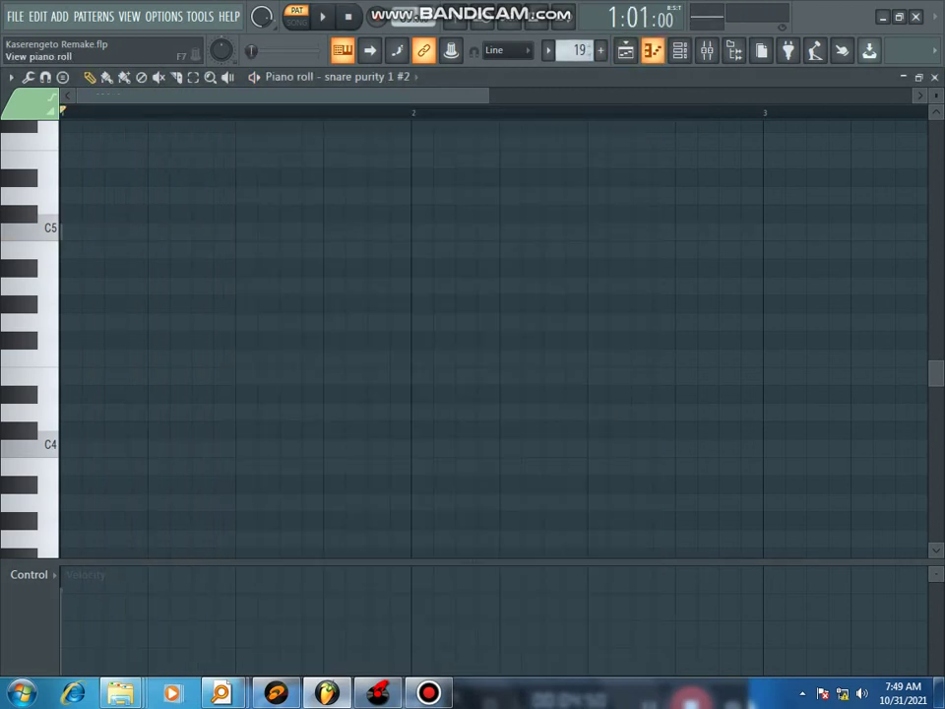
click(679, 51)
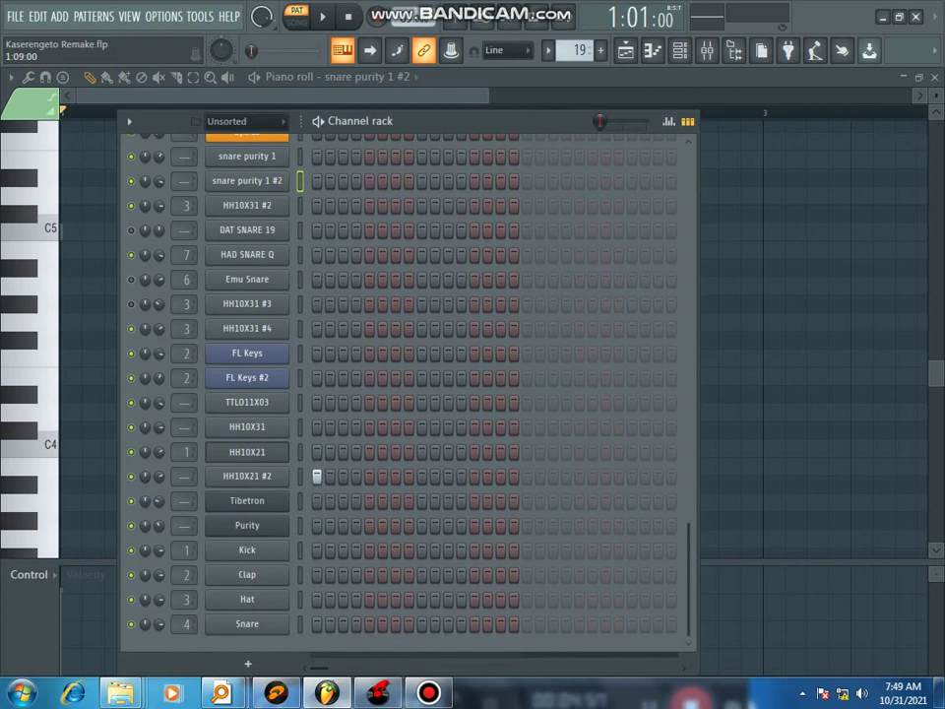
key(space)
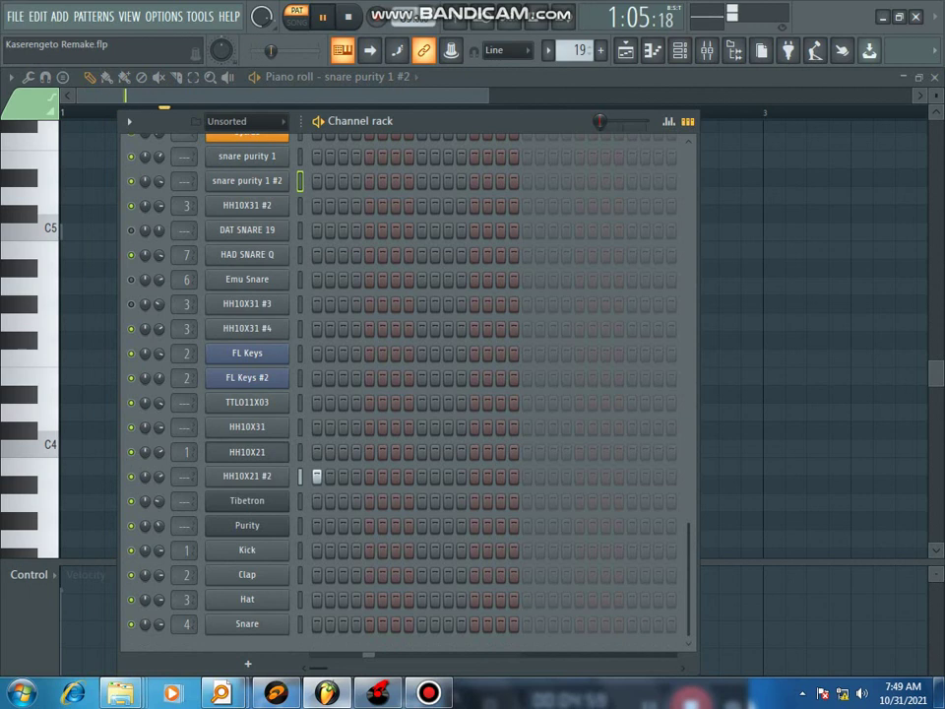
click(247, 477)
key(space)
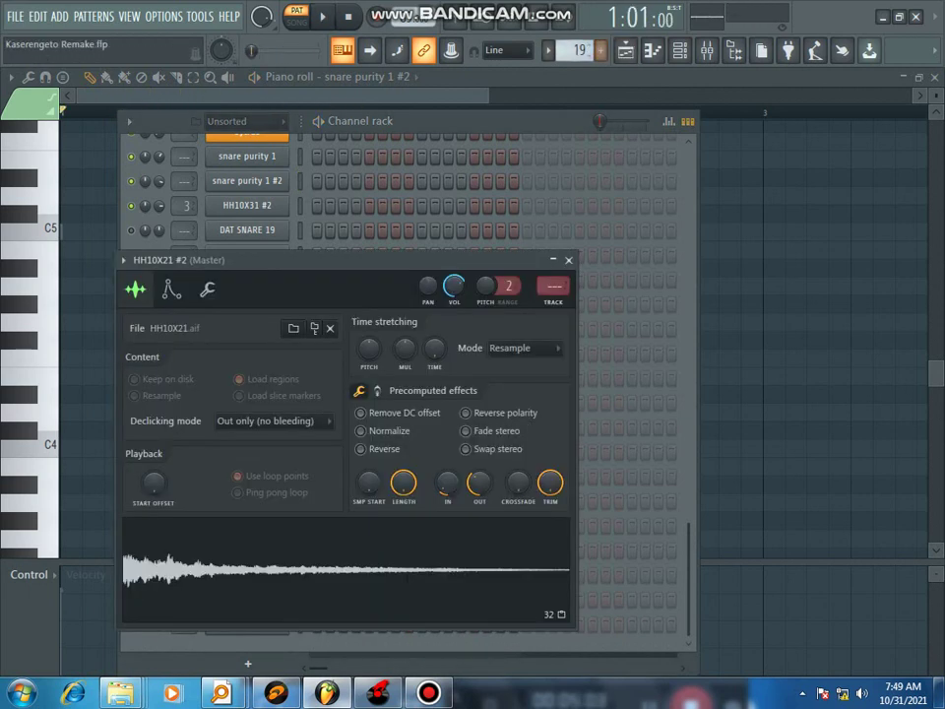
- Show the whole arrangement in the playlist and play it from the start in song mode
click(679, 50)
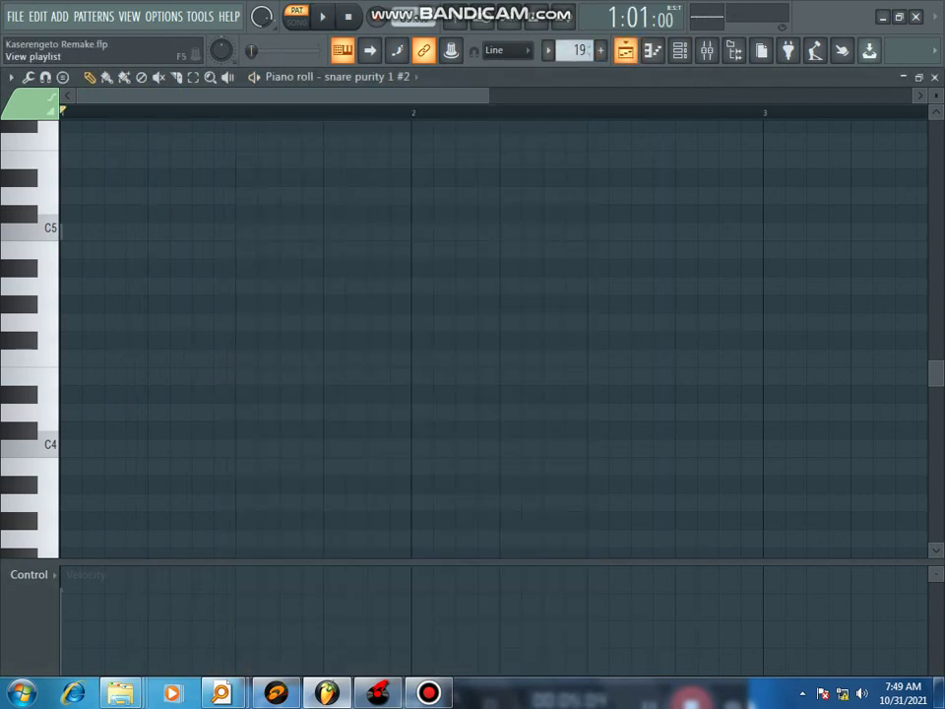
click(679, 50)
click(626, 50)
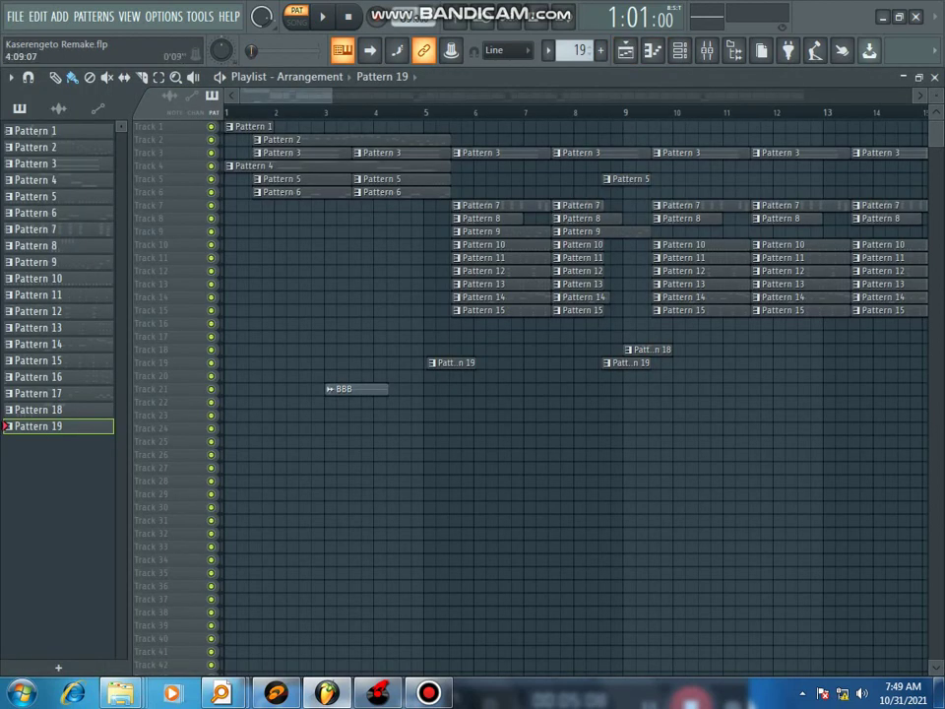
drag(332, 96, 821, 96)
key(space)
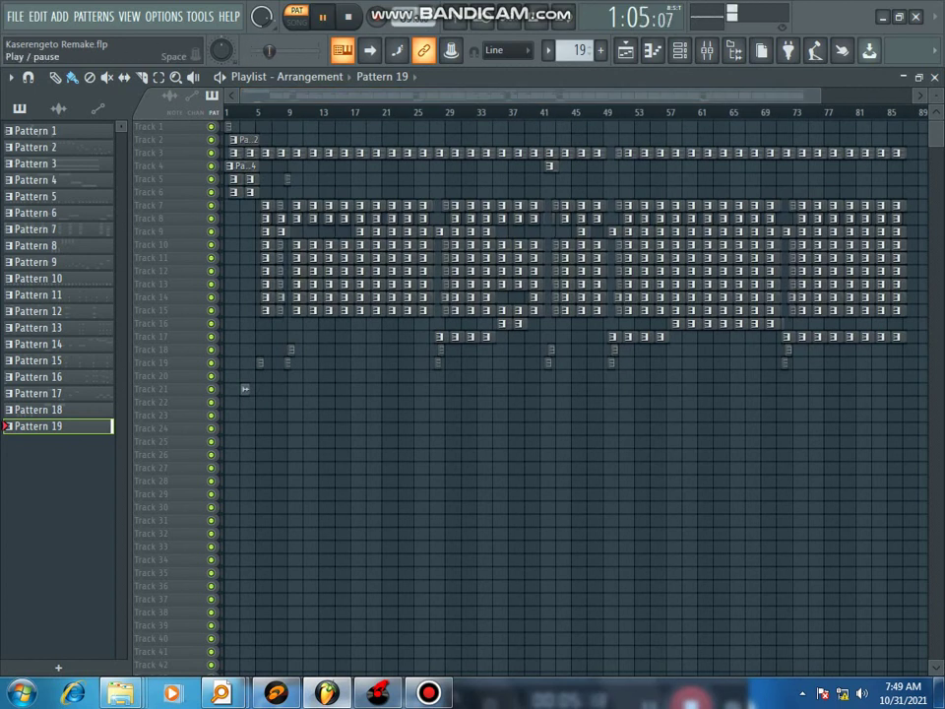
key(l)
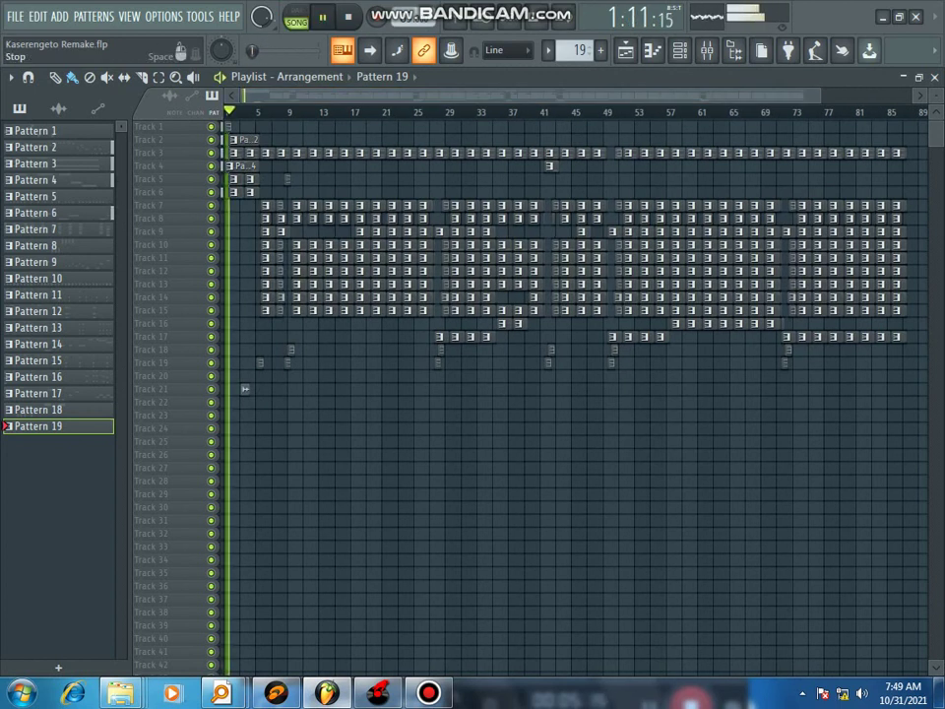